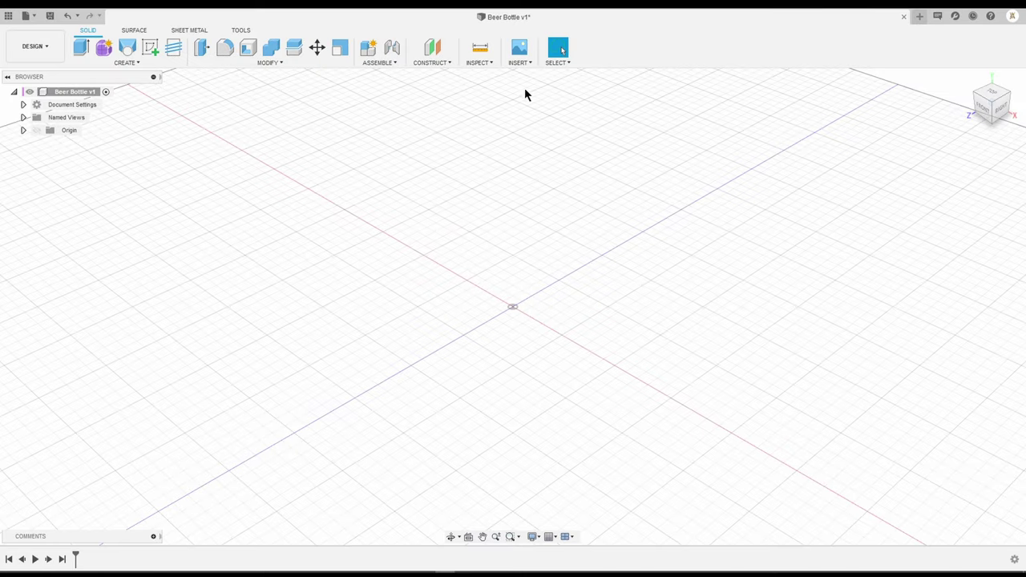
Insert the beer bottle photo as a canvas on the front vertical plane.
click(531, 65)
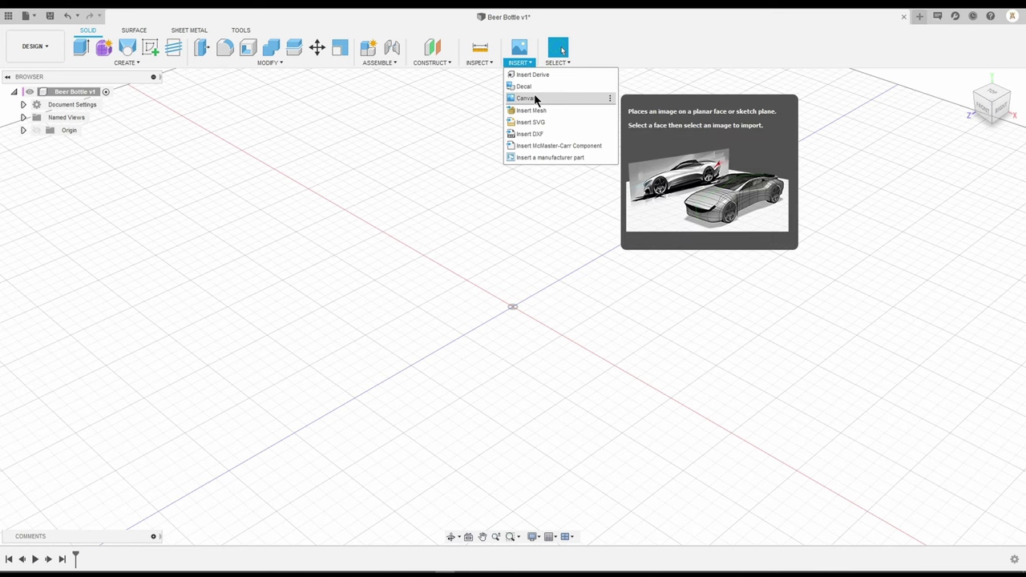
click(535, 98)
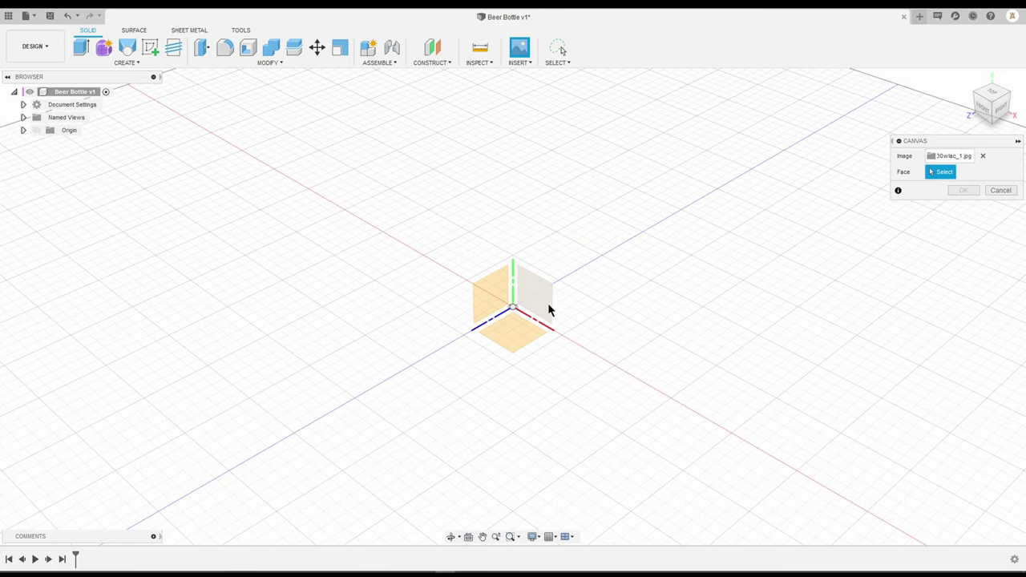
click(523, 308)
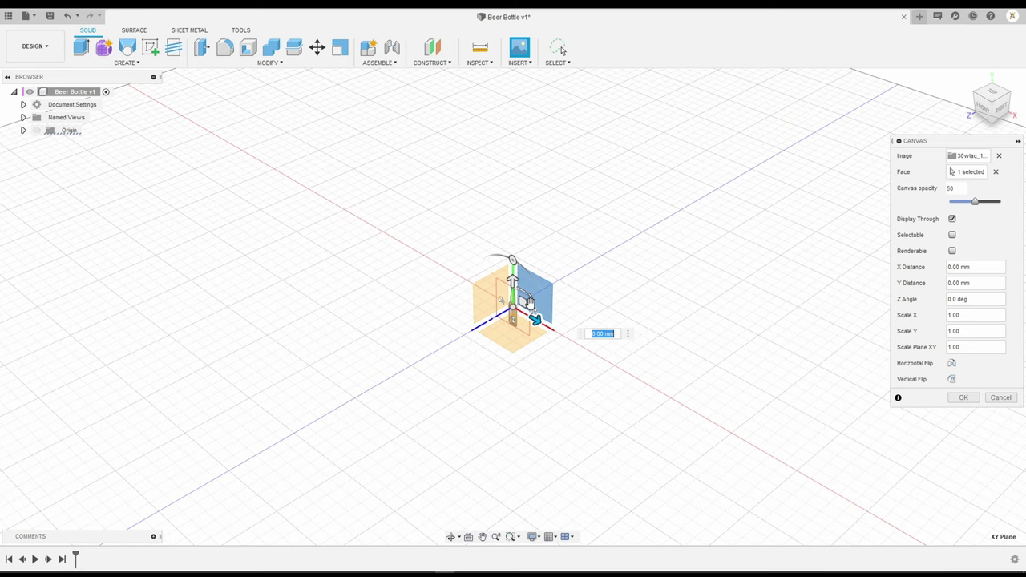
text(1)
Scale the bottle photo by 8 and raise it 70 mm so its base sits at the origin.
click(985, 112)
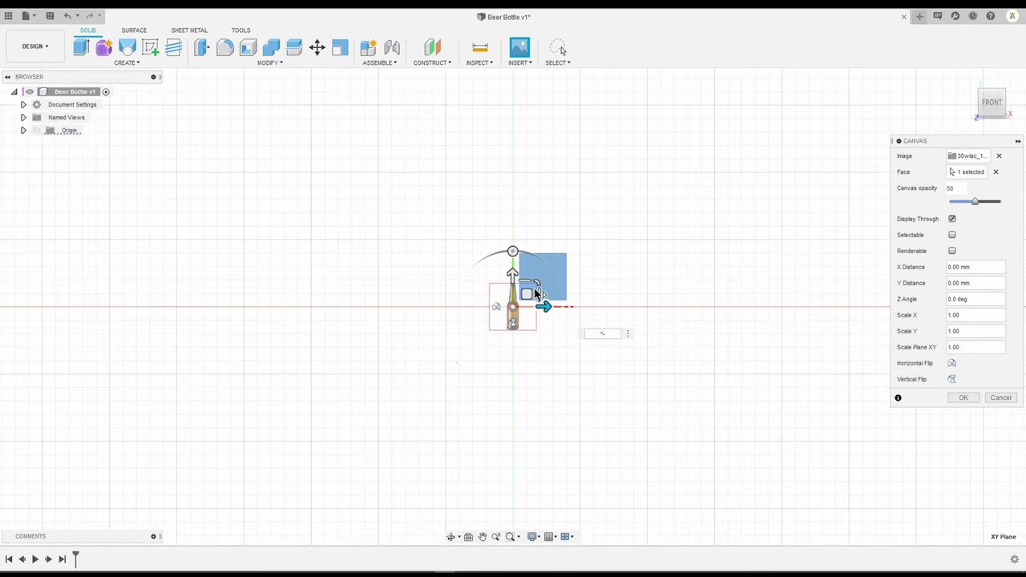
mouse_move(536, 294)
mouse_down()
mouse_move(688, 154)
mouse_move(807, 99)
mouse_up()
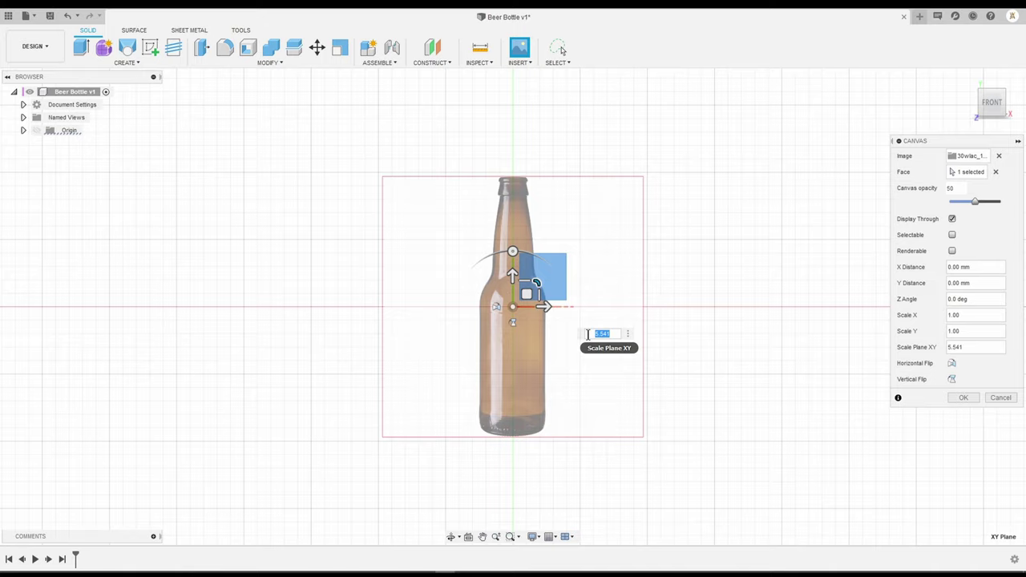
text(8)
key(Return)
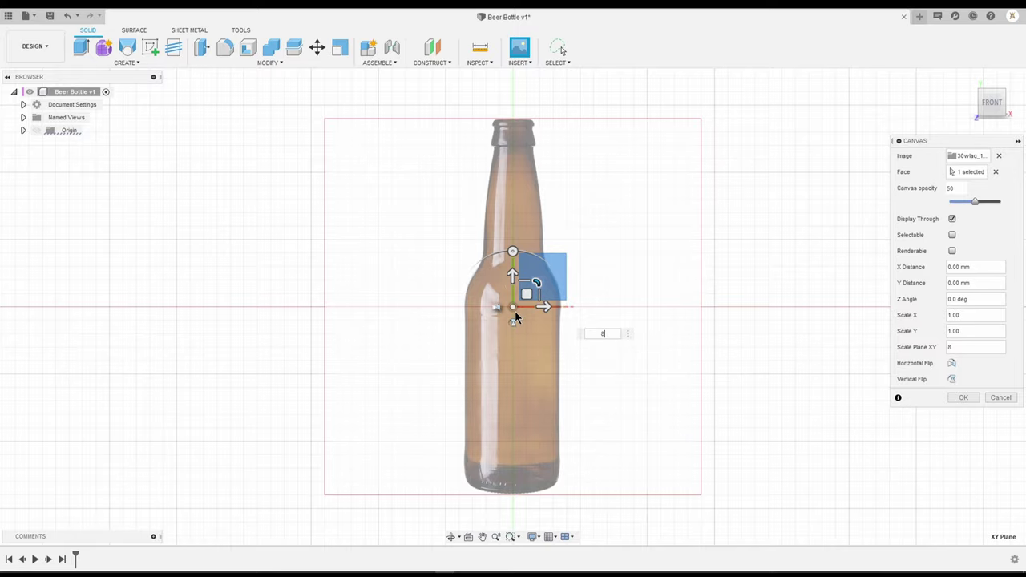
scroll(517, 317, up, 3)
drag(505, 320, 499, 65)
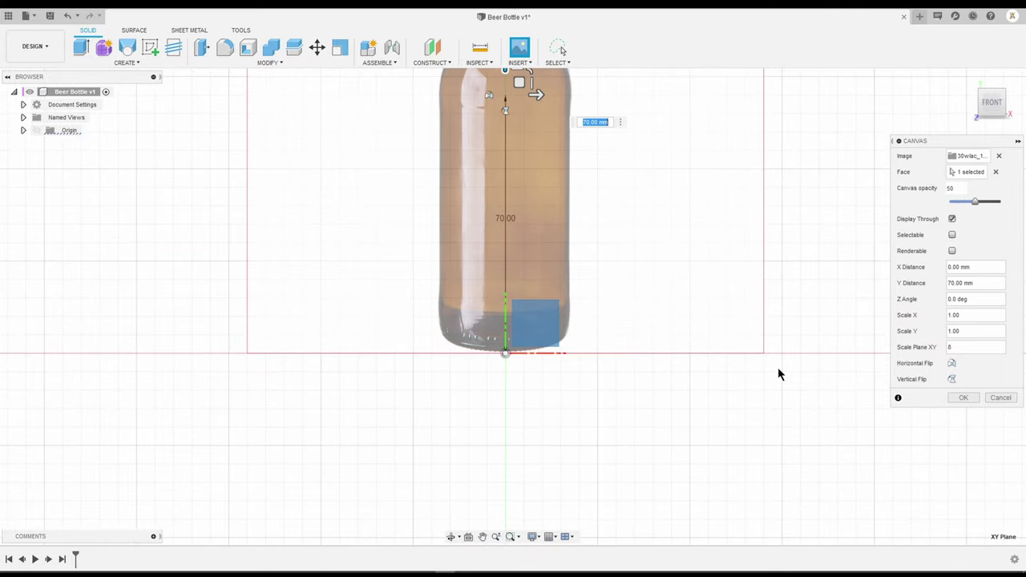
click(963, 397)
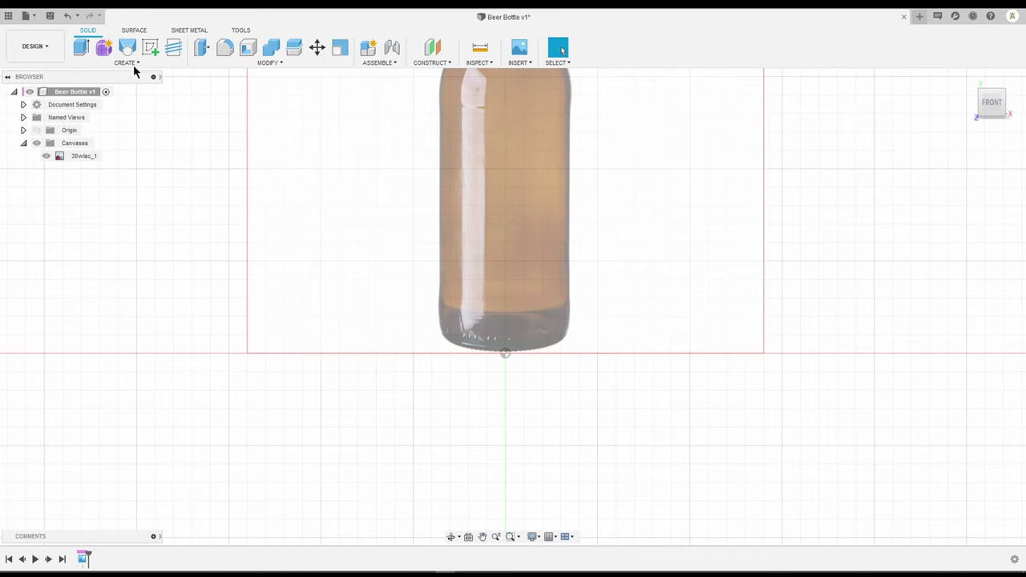
Sketch a 35 mm diameter circle at the origin on the ground plane and select its profile.
click(151, 49)
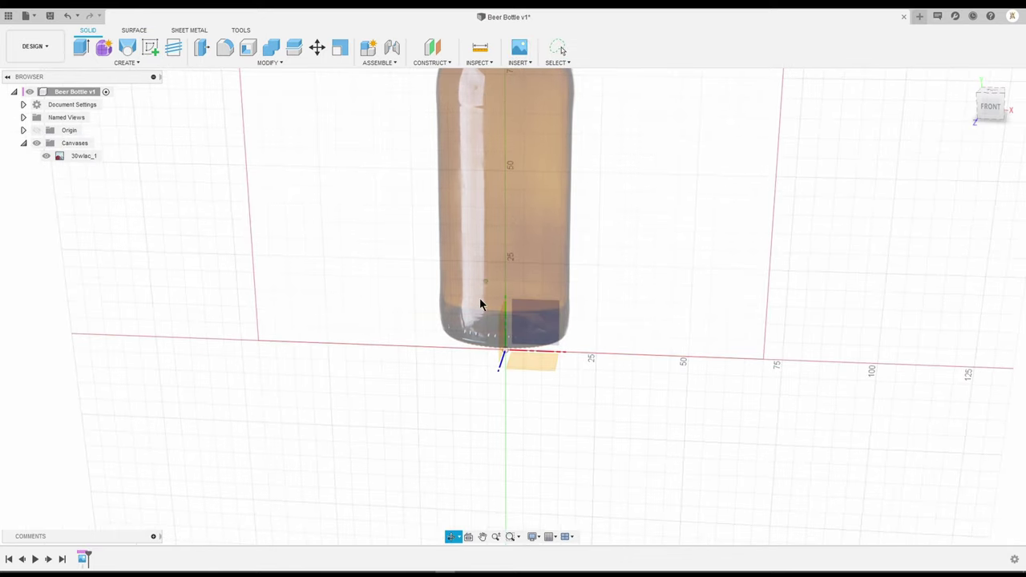
click(526, 362)
key(s)
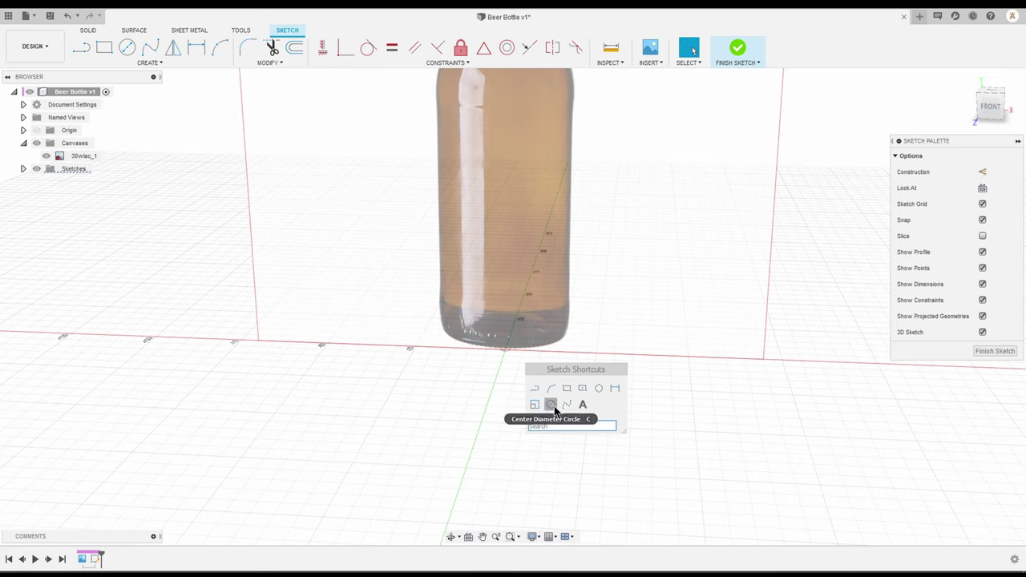
click(550, 405)
click(505, 350)
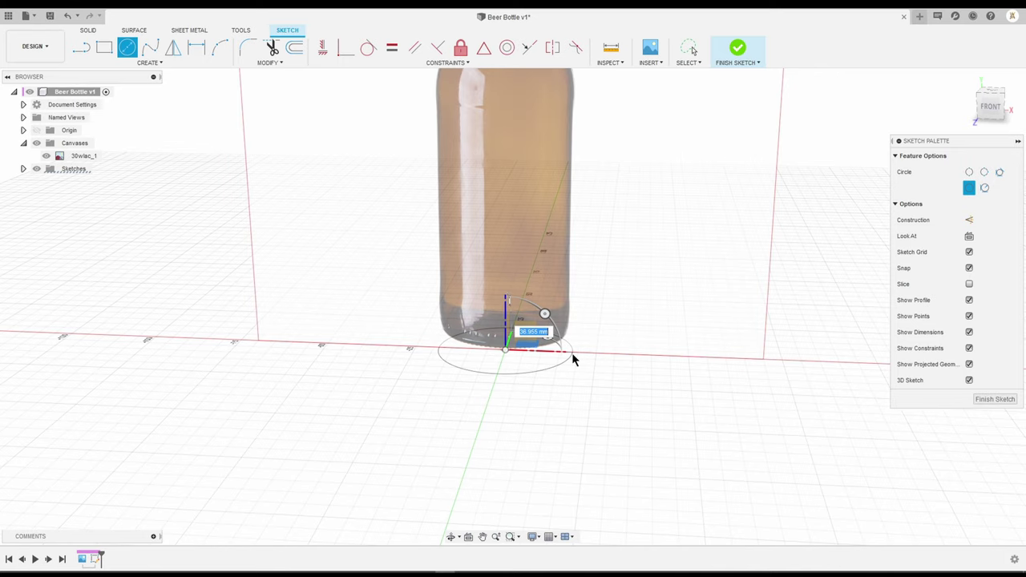
text(35)
key(Tab)
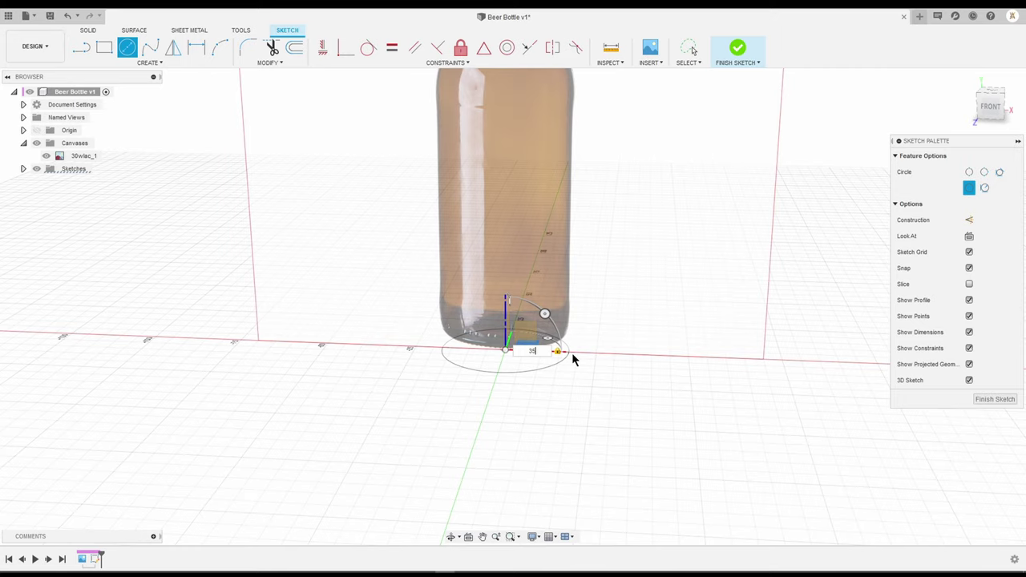
key(Return)
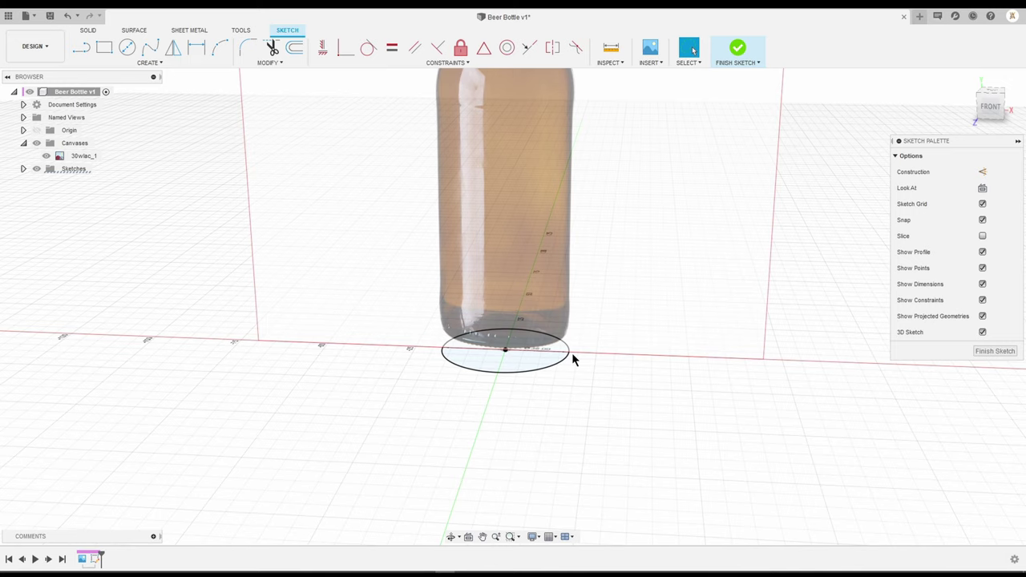
click(509, 369)
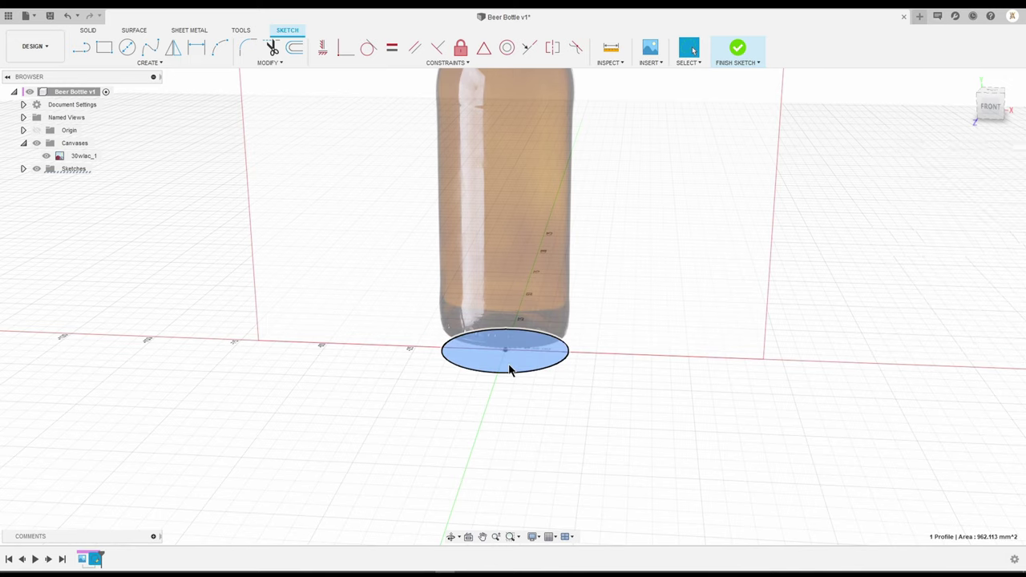
Extrude the 35 mm circle 75 mm upward into the bottle body.
key(e)
click(994, 118)
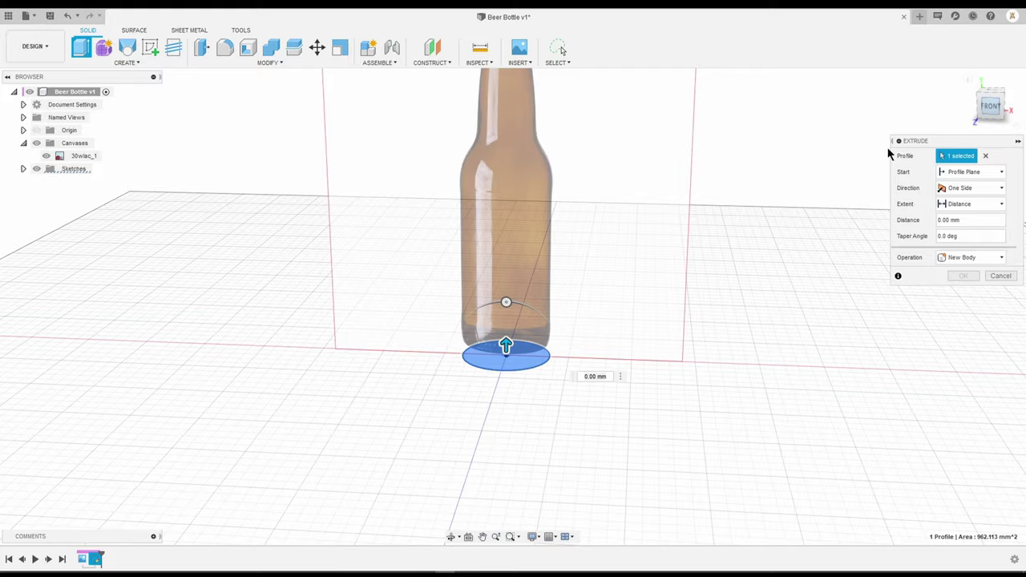
scroll(522, 434, up, 2)
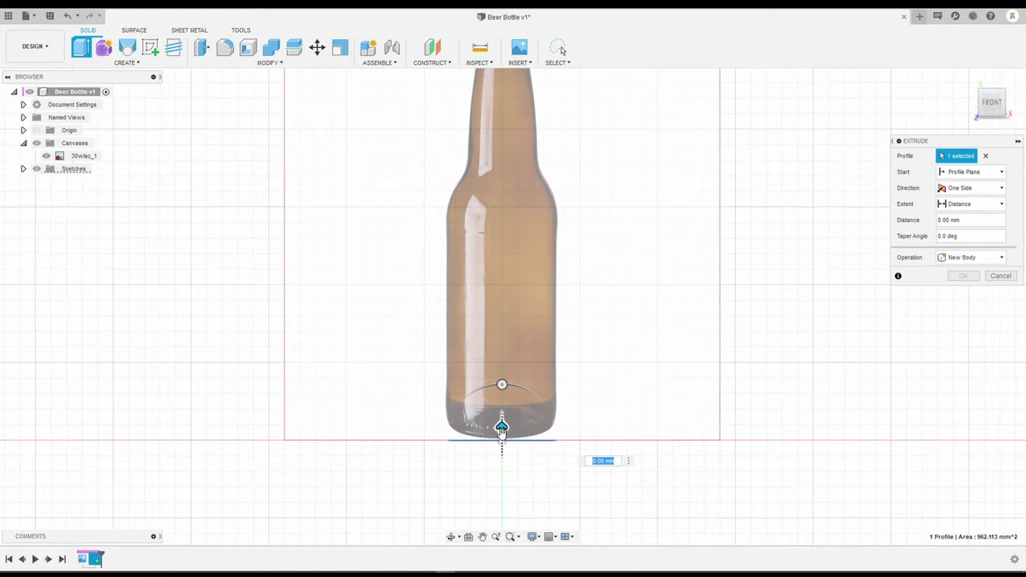
drag(501, 430, 513, 198)
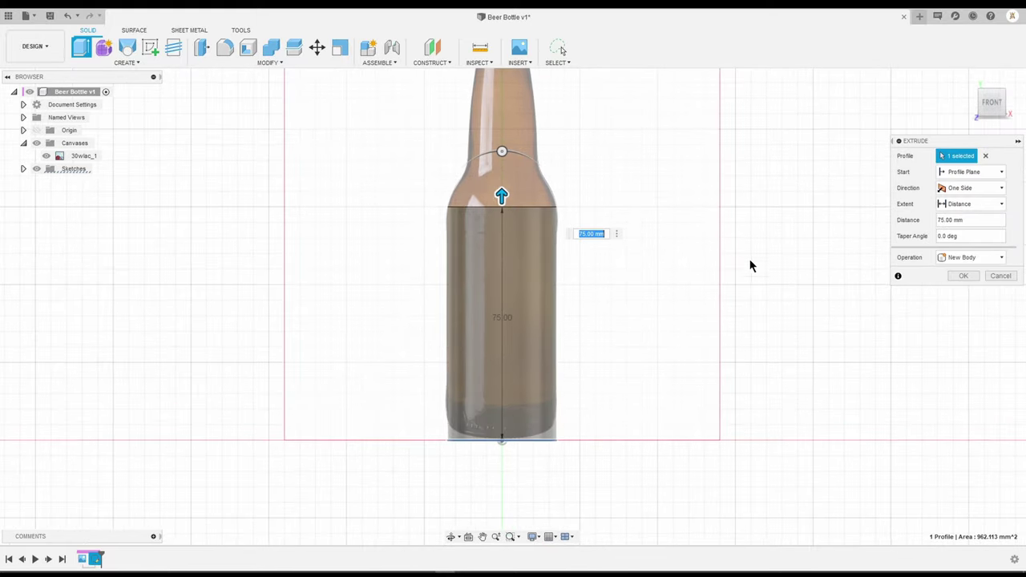
click(962, 277)
Start a 10 mm, −25° tapered extrusion from the body's top face.
shift+middle_drag(656, 234, 523, 230)
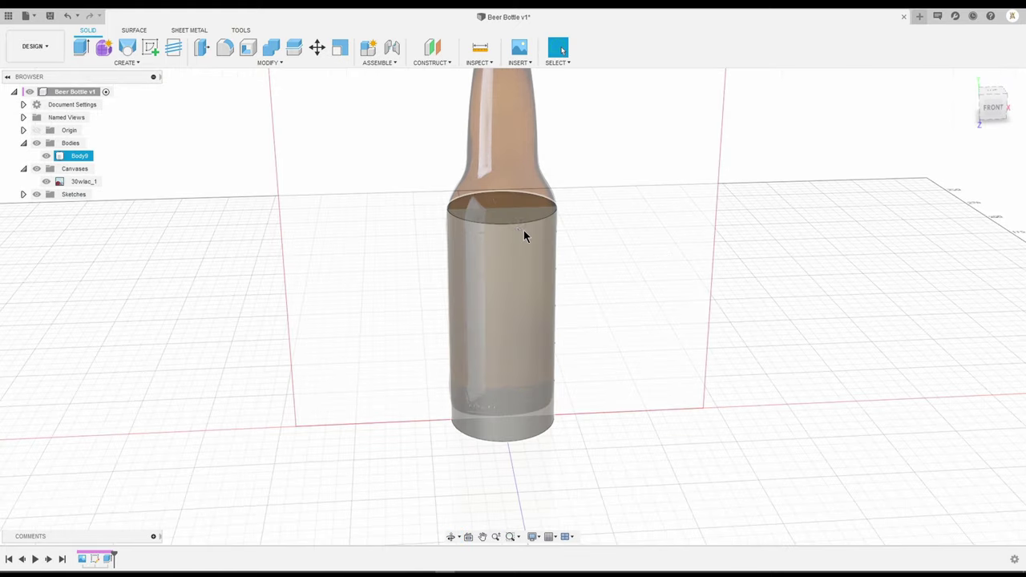
click(518, 211)
key(e)
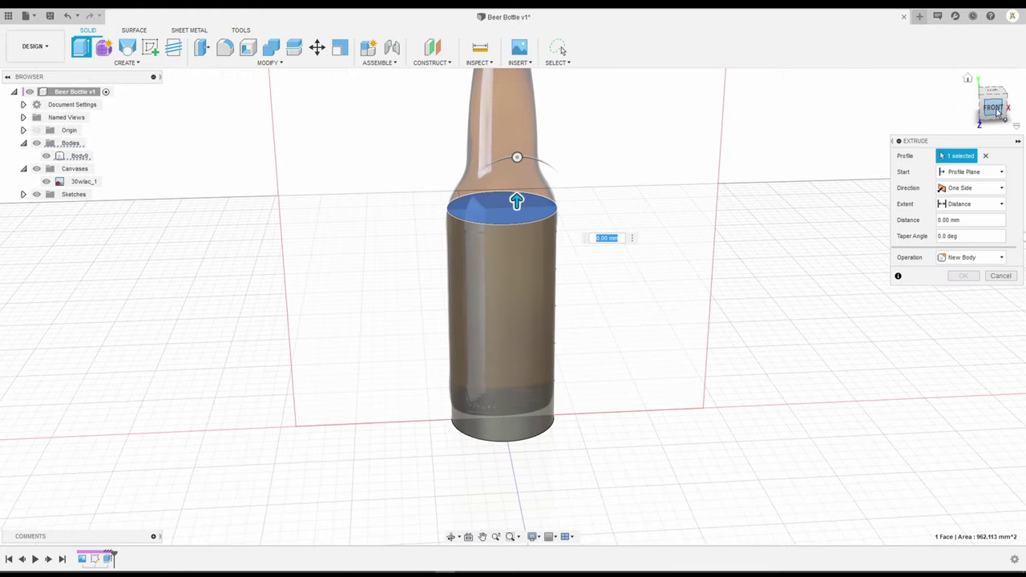
click(994, 107)
scroll(543, 199, up, 5)
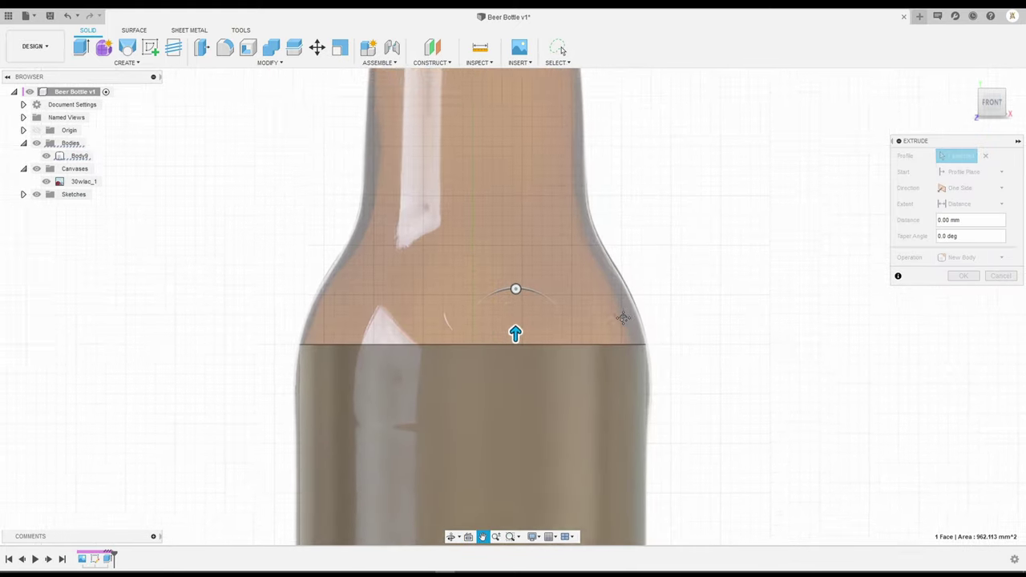
scroll(530, 412, up, 3)
mouse_move(523, 416)
mouse_down()
mouse_move(521, 263)
mouse_move(501, 256)
mouse_up()
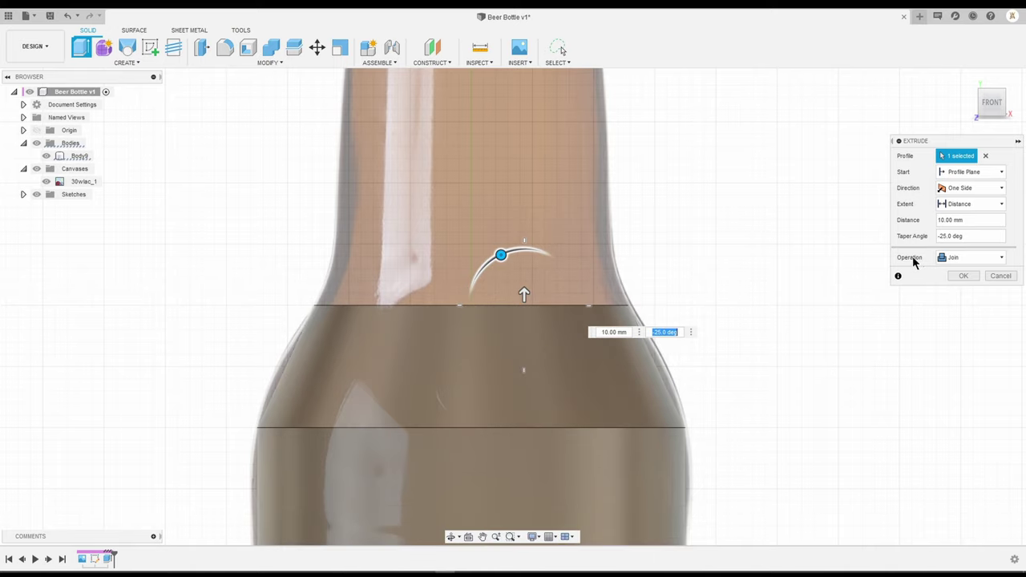
Finish the shoulder, then add a 7 mm section tapered −15° on its top face.
click(962, 276)
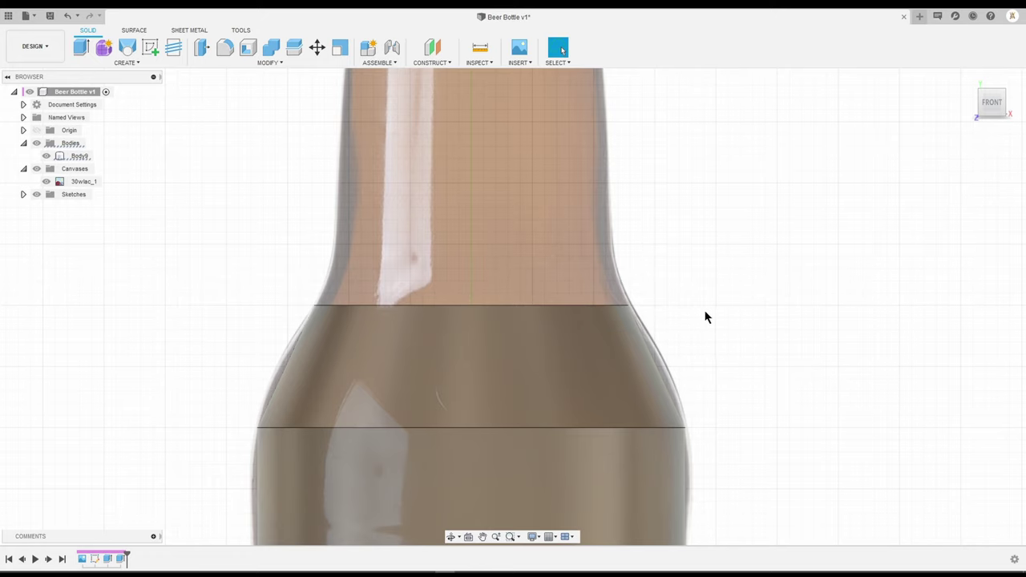
shift+middle_drag(705, 318, 717, 336)
click(533, 328)
key(e)
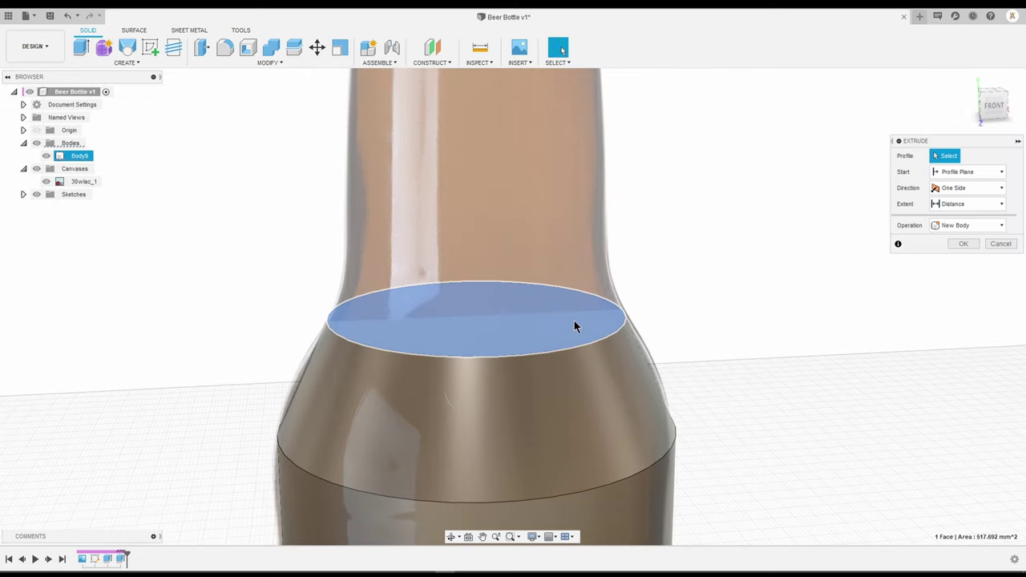
click(574, 321)
click(993, 107)
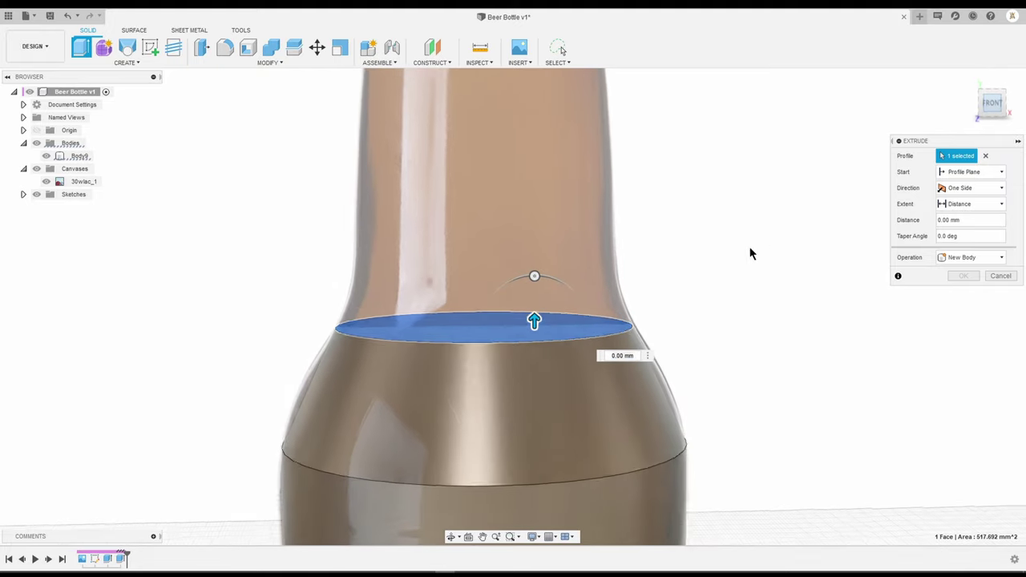
middle_drag(535, 313, 535, 338)
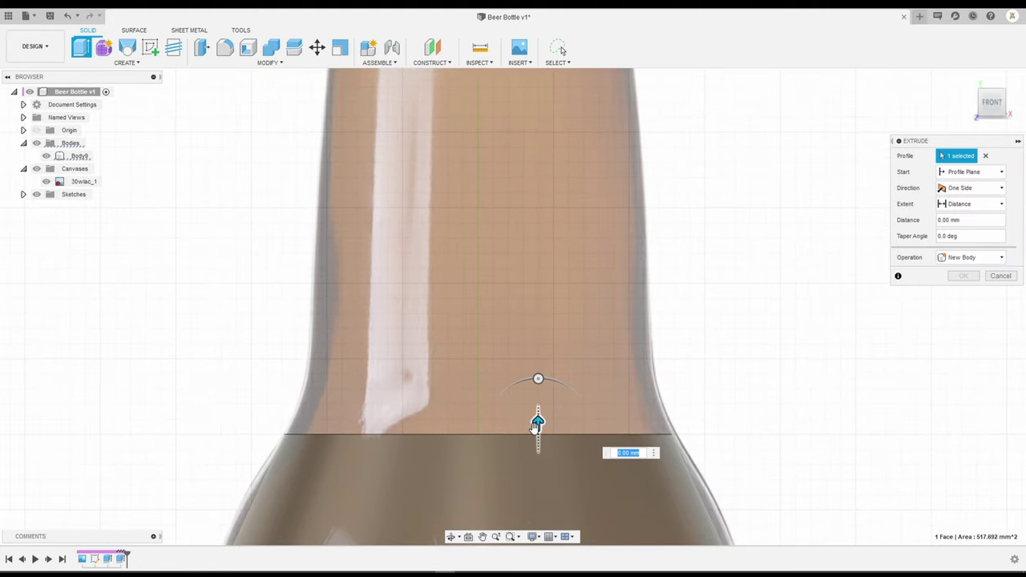
mouse_move(538, 422)
mouse_down()
mouse_move(517, 313)
mouse_move(522, 320)
mouse_up()
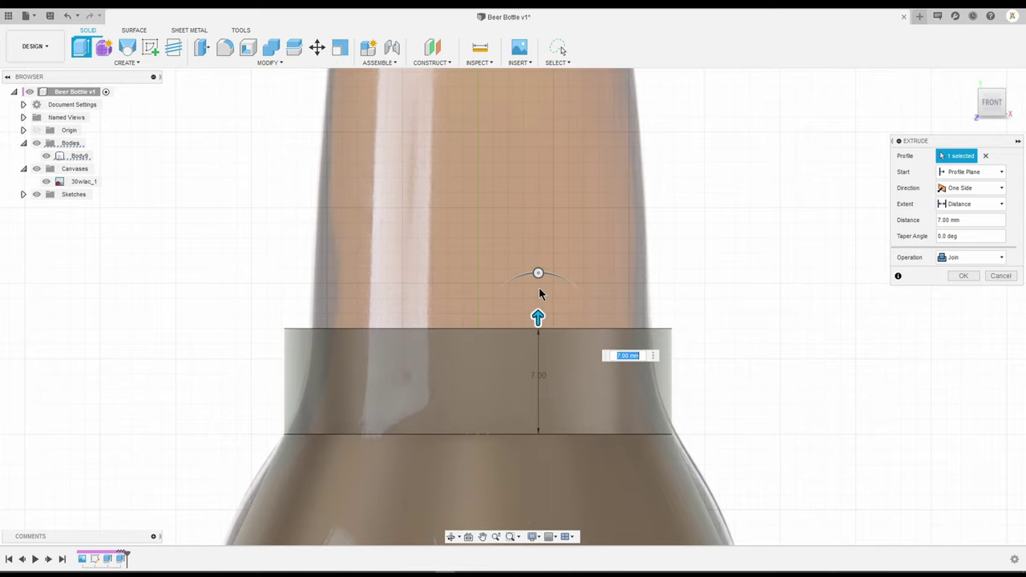
drag(540, 275, 523, 275)
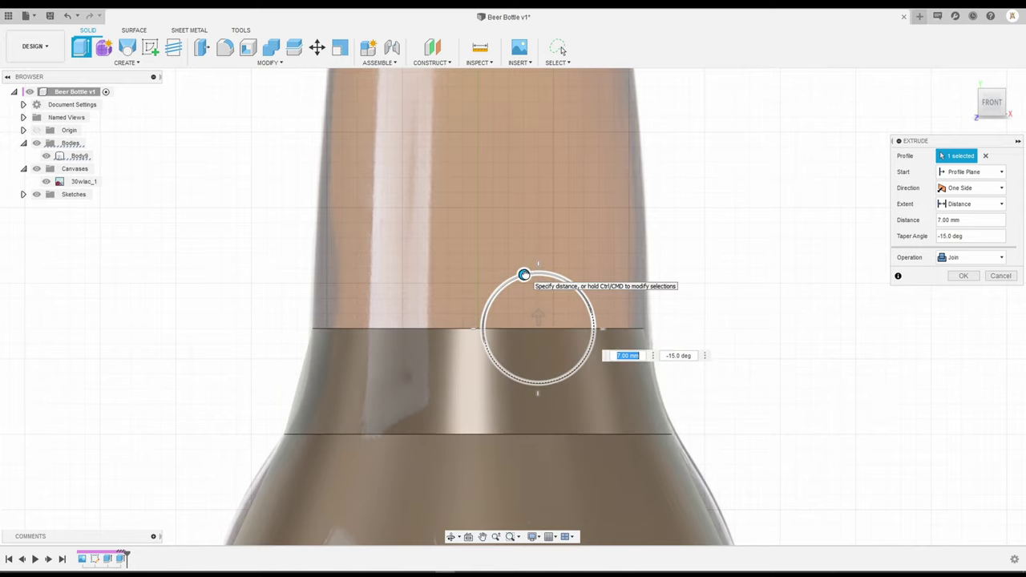
click(963, 276)
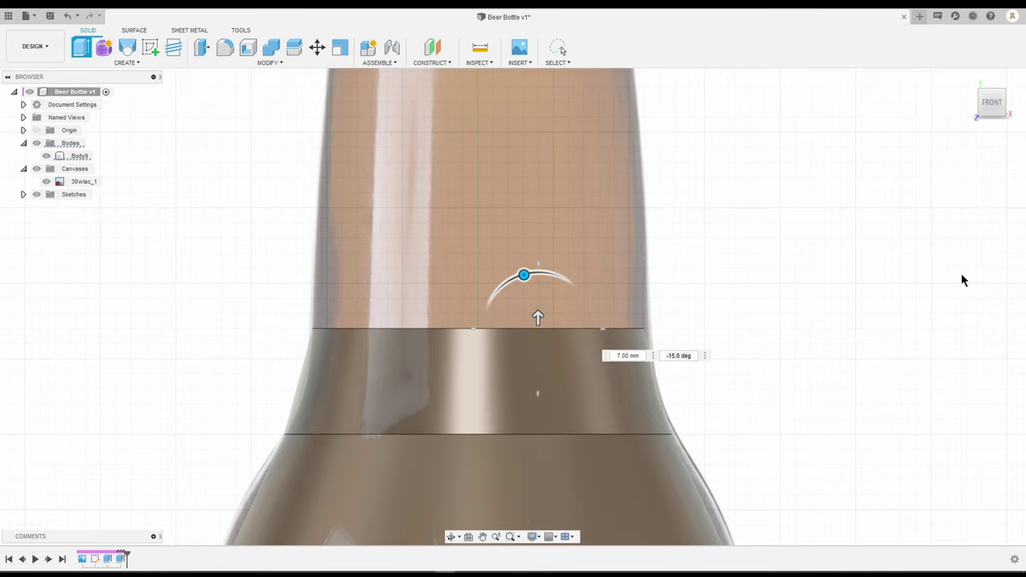
Start a 13 mm straight extrusion from the tapered section's top face.
mouse_move(733, 299)
shift+middle_down()
mouse_move(762, 318)
mouse_move(611, 378)
shift+middle_up()
click(611, 377)
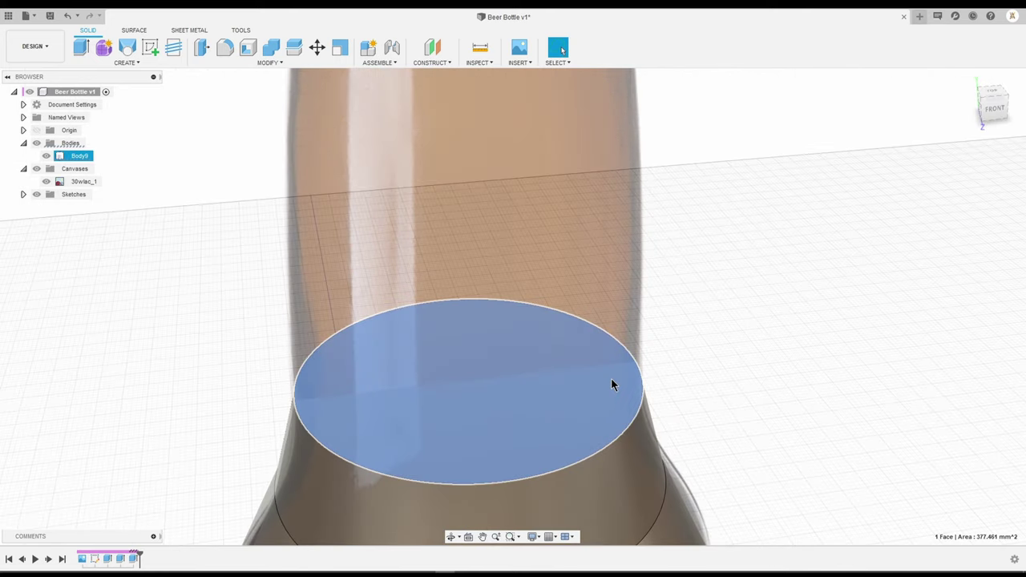
key(e)
click(995, 109)
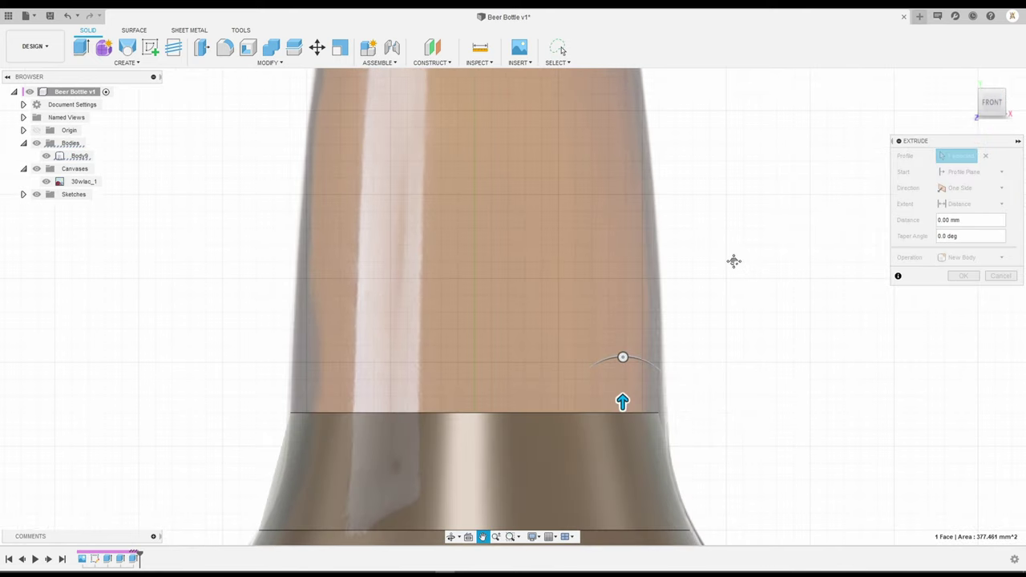
scroll(717, 332, down, 3)
scroll(717, 331, down, 2)
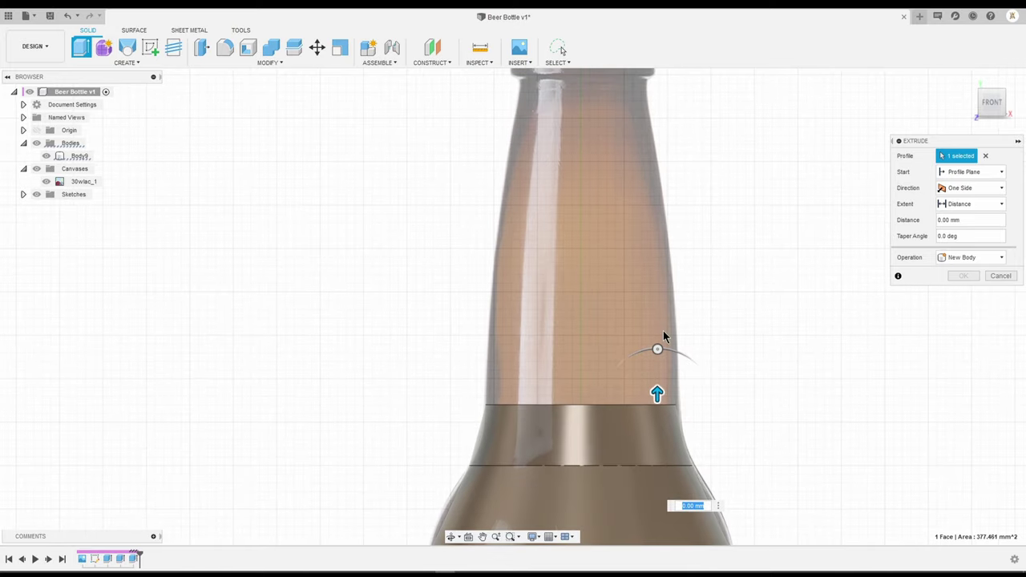
drag(657, 394, 648, 284)
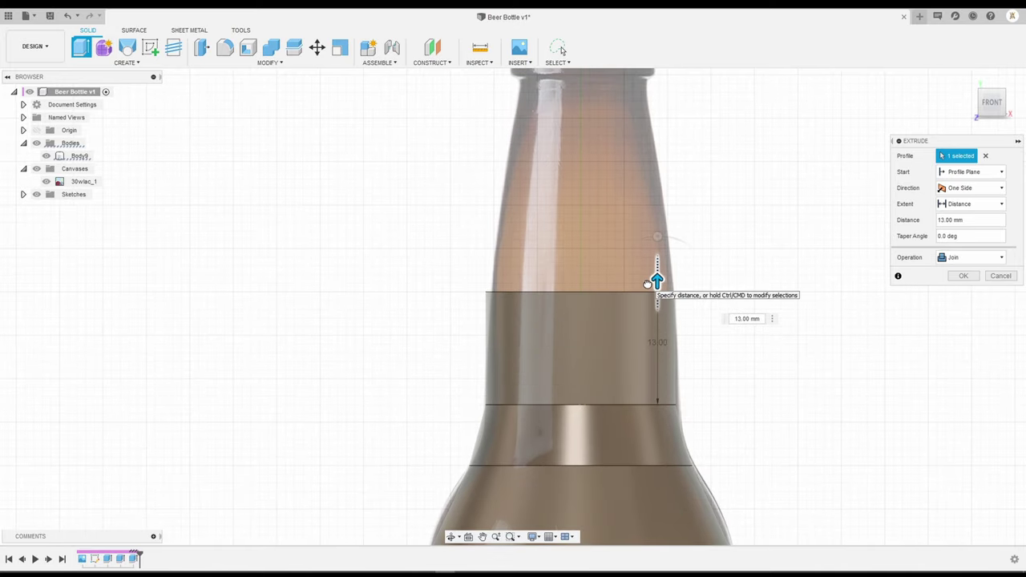
Join the 13 mm band and pull its top face 24.5 mm up toward the lip.
click(962, 276)
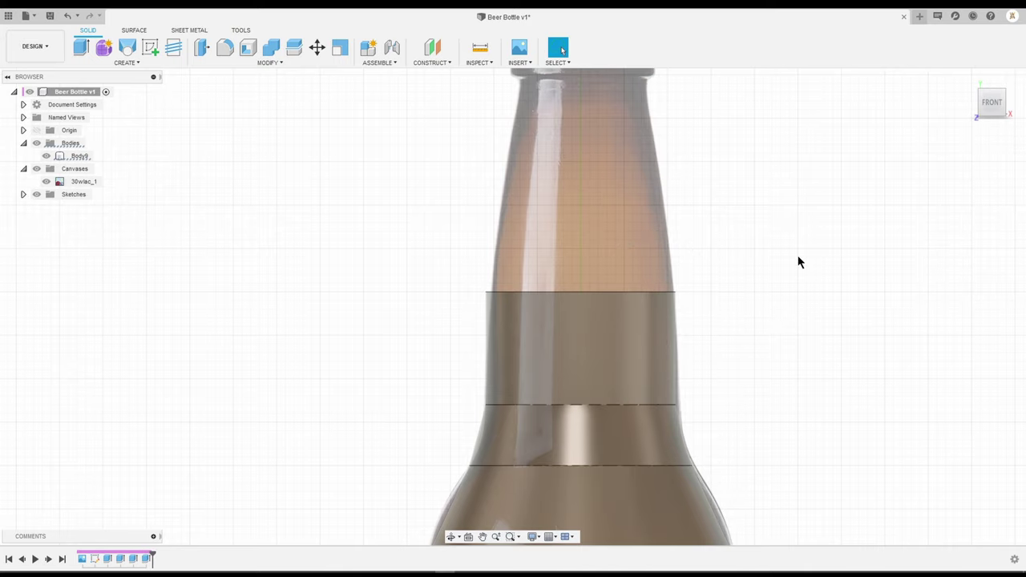
shift+middle_drag(799, 262, 676, 277)
click(643, 298)
key(e)
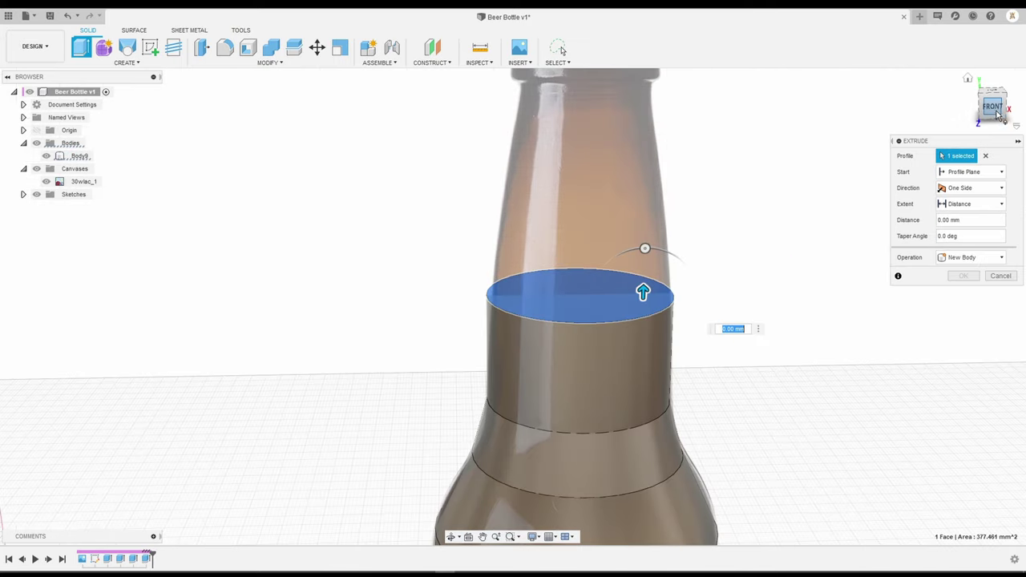
click(997, 115)
scroll(609, 405, up, 2)
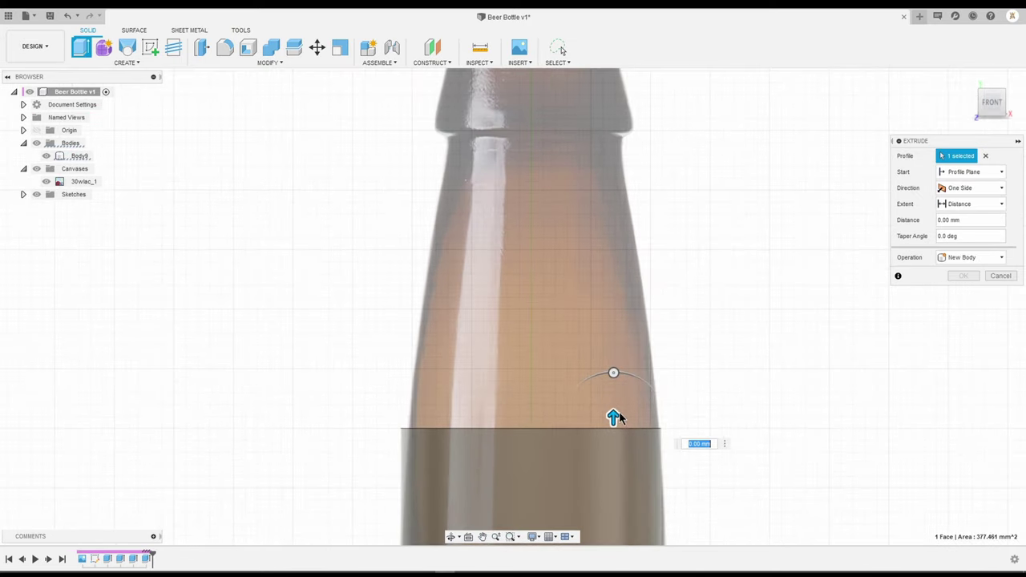
mouse_move(614, 417)
mouse_down()
mouse_move(613, 120)
mouse_move(648, 149)
mouse_up()
Taper the neck extrusion at −9° so it narrows upward, and confirm it.
scroll(591, 124, up, 2)
scroll(594, 125, up, 1)
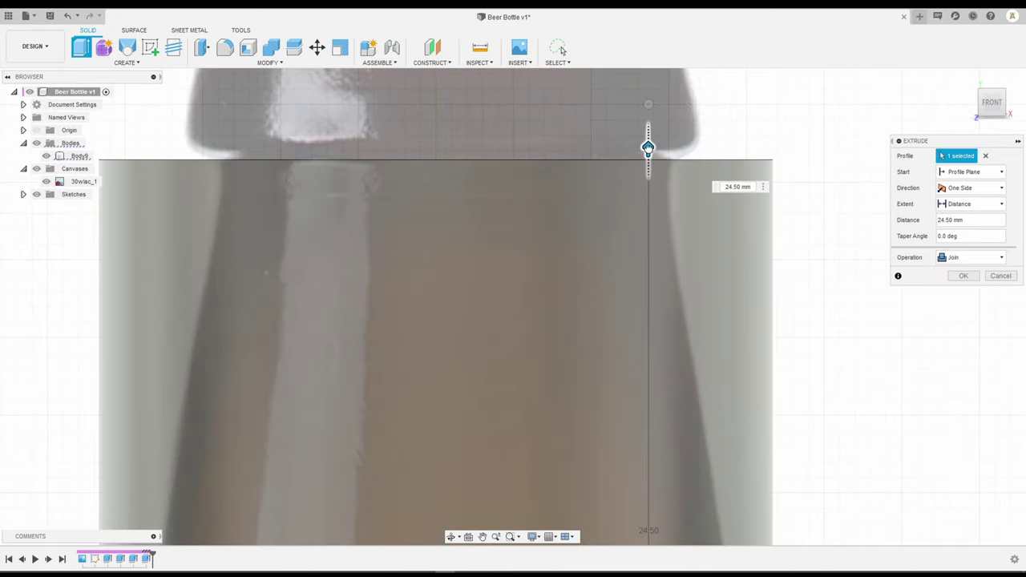
mouse_move(648, 104)
mouse_down()
mouse_move(623, 107)
mouse_move(639, 105)
mouse_up()
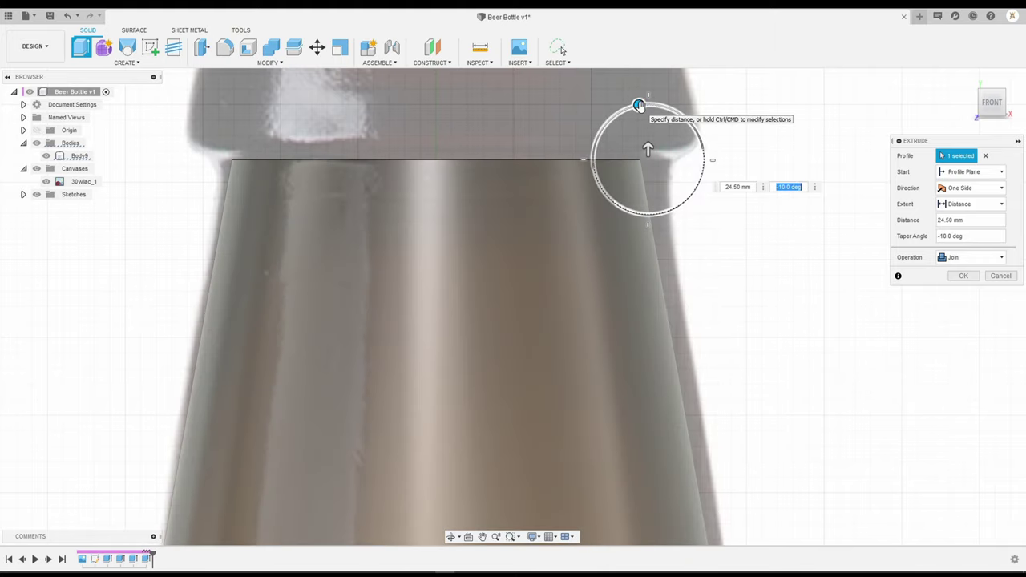
text(-)
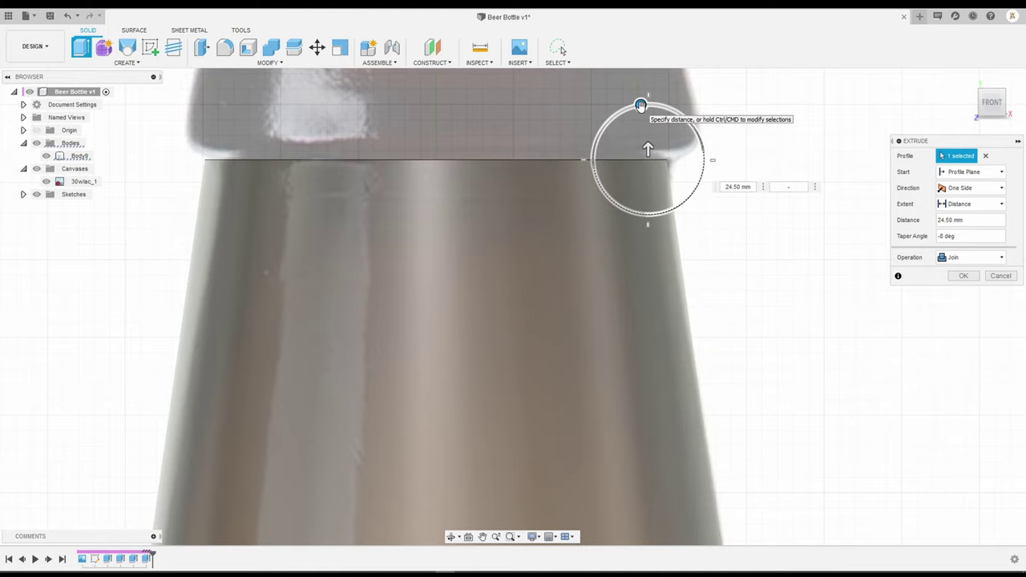
text(9)
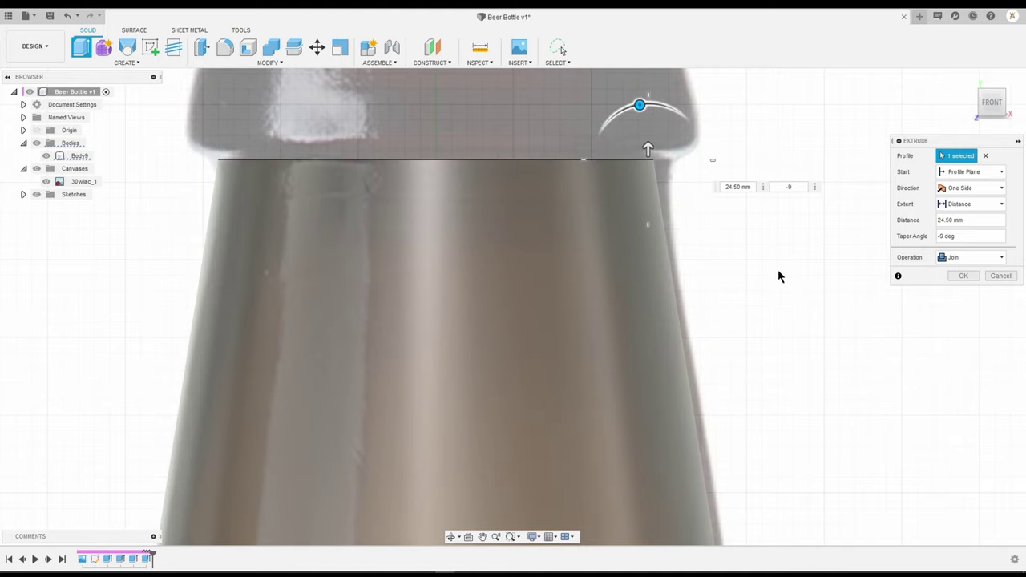
click(963, 277)
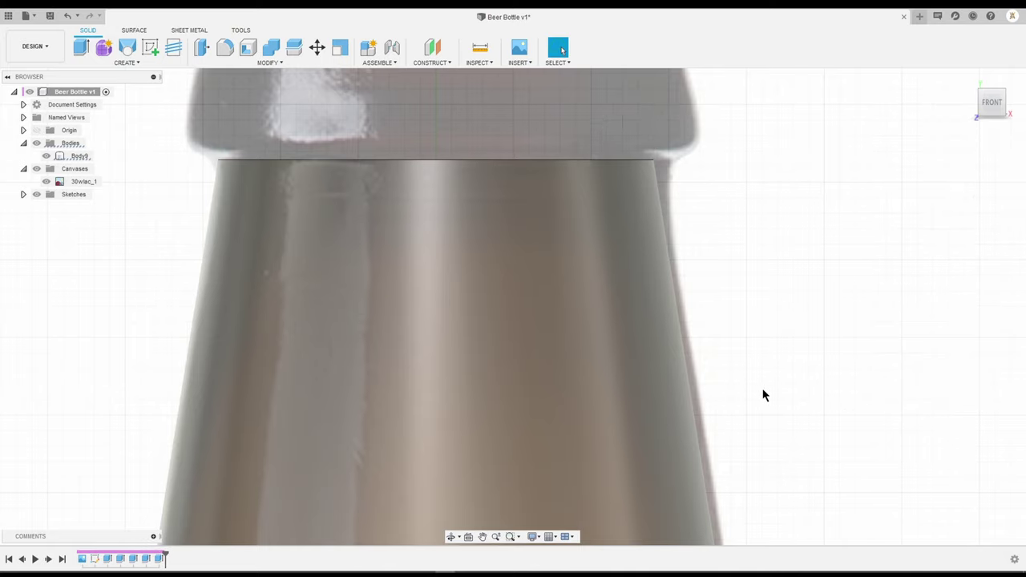
Round the upper neck band edge with a large fillet.
scroll(763, 388, down, 5)
middle_drag(786, 422, 669, 149)
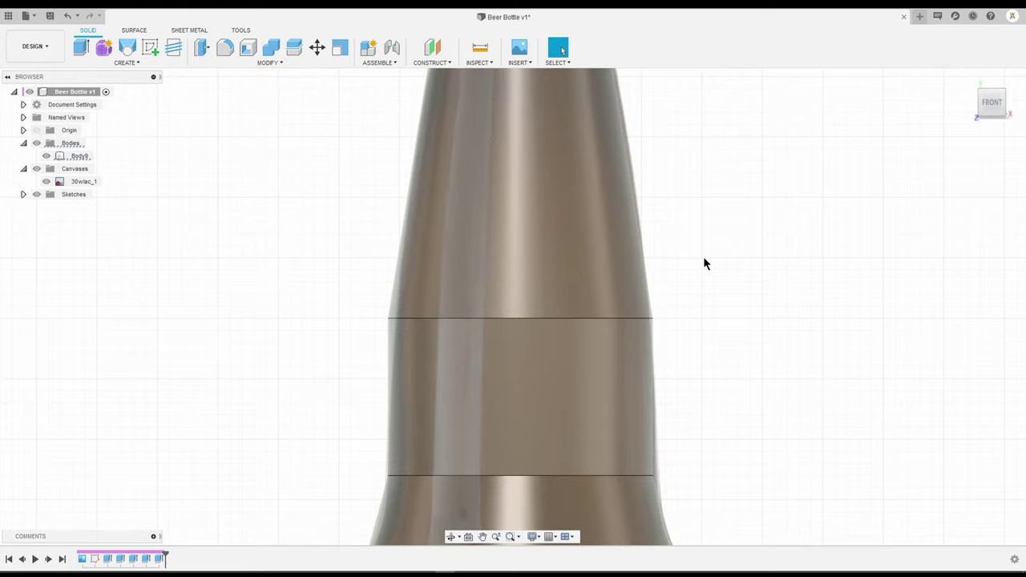
key(f)
click(654, 319)
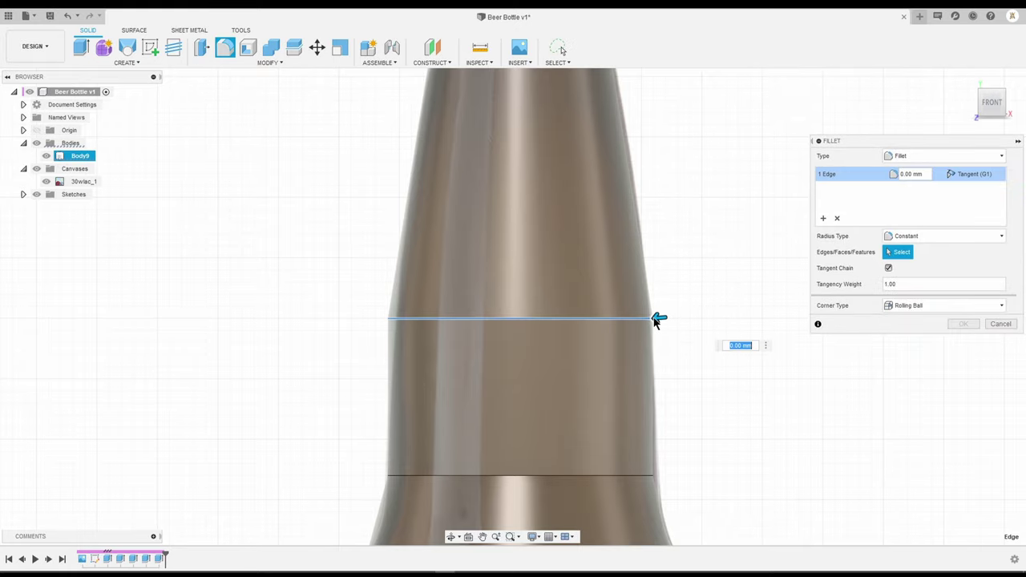
drag(654, 318, 651, 319)
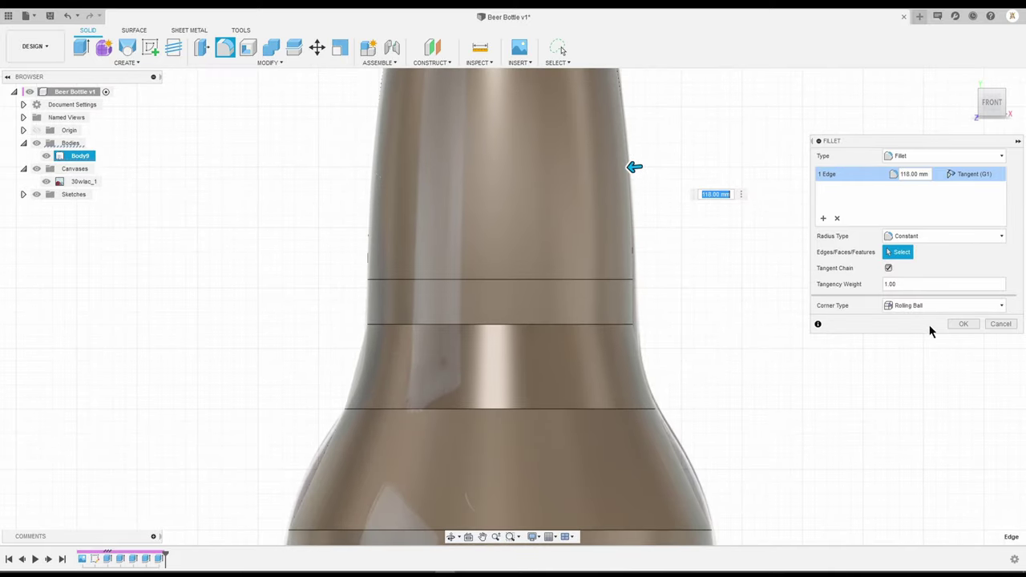
click(965, 326)
Fillet the next band edge down at about 52.5 mm.
key(f)
click(640, 324)
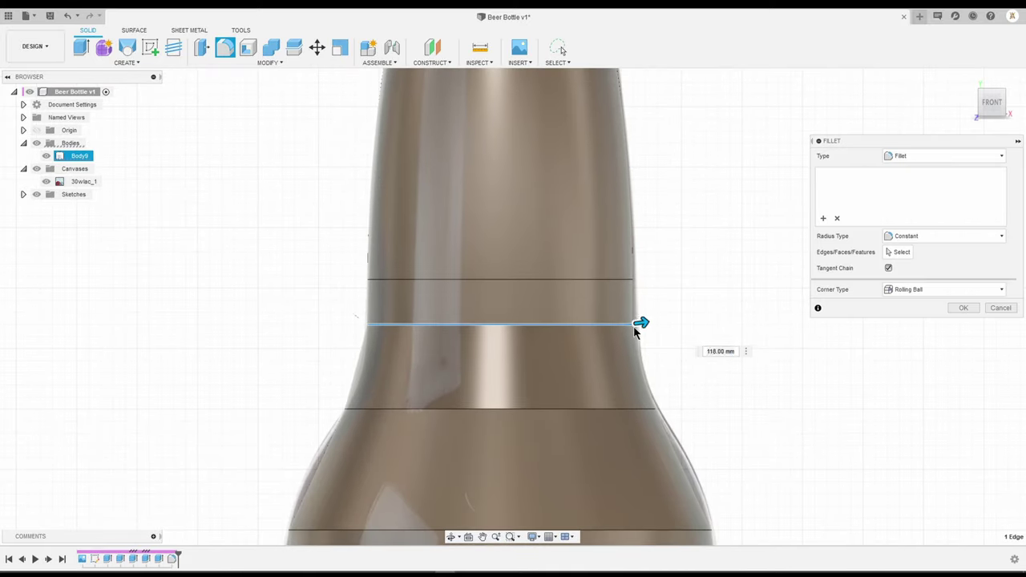
drag(639, 324, 647, 323)
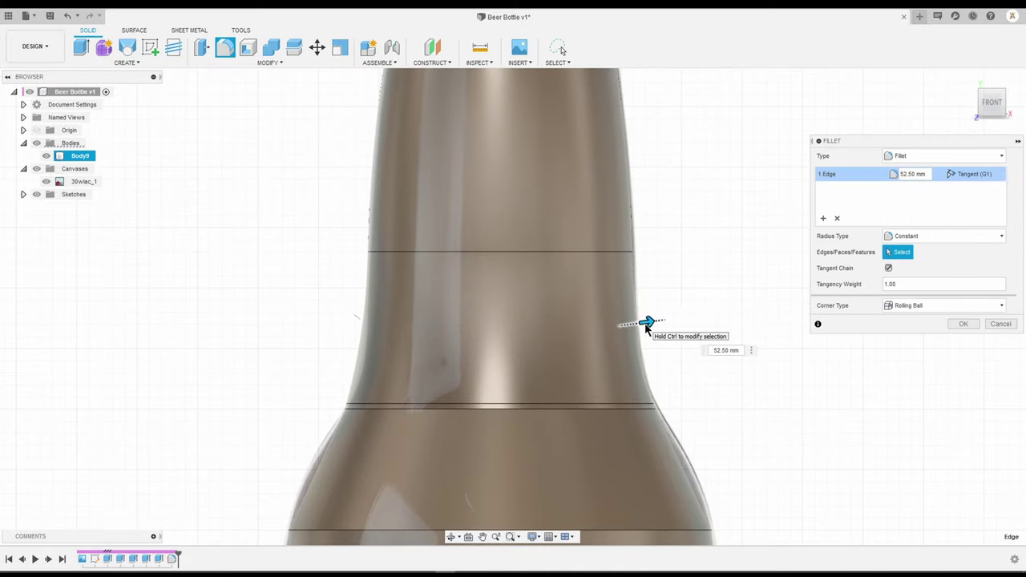
click(962, 325)
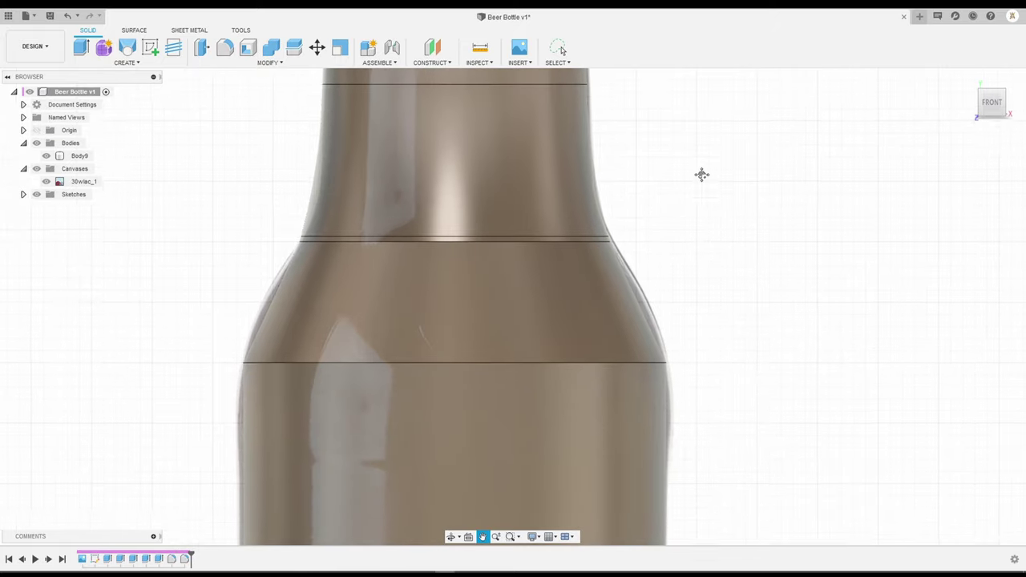
Fillet the shoulder band's lower edge at about 27.5 mm.
click(660, 353)
click(685, 352)
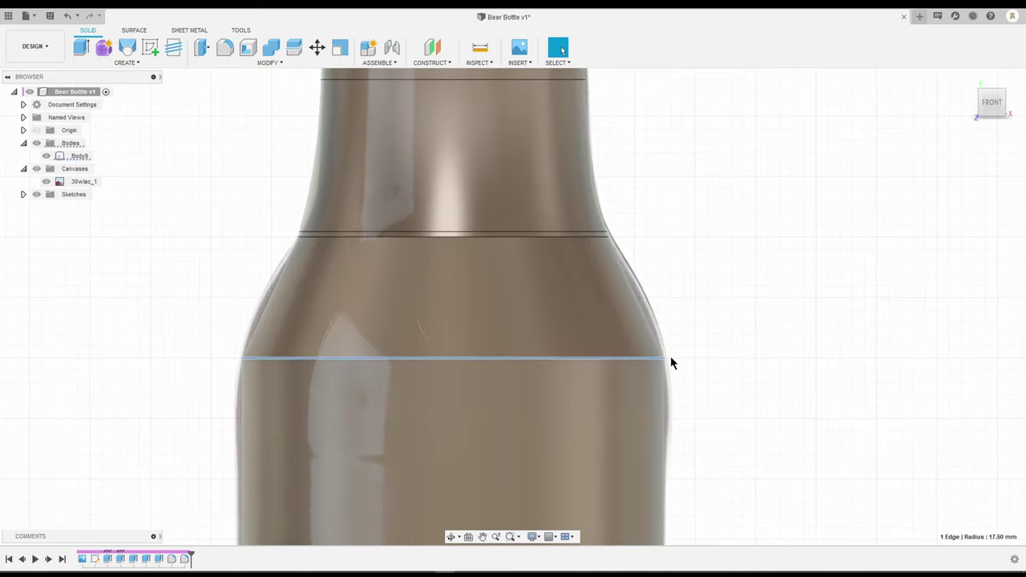
key(f)
drag(672, 356, 665, 358)
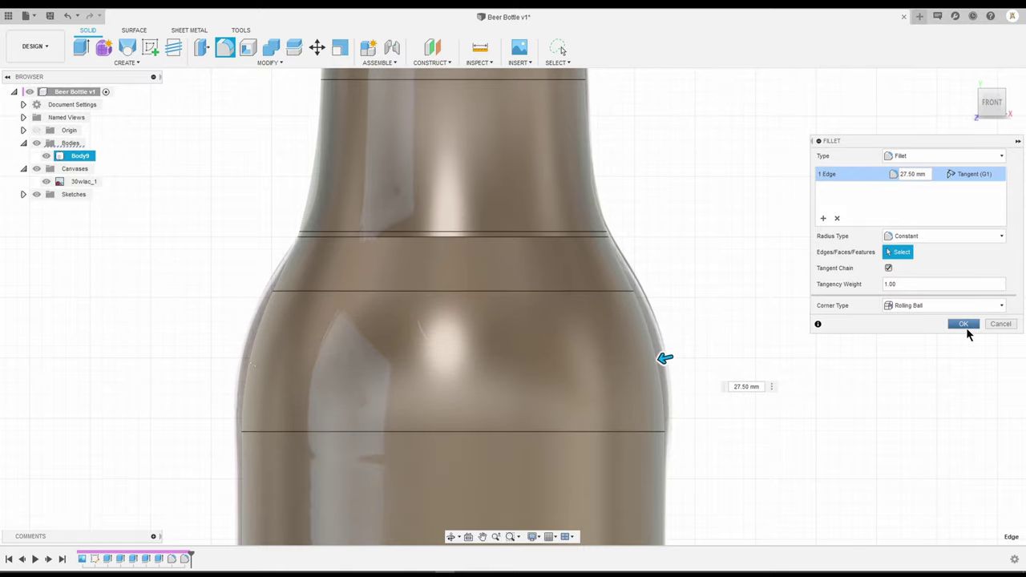
click(966, 327)
Round the bottle's bottom edge with a small 1.5 mm fillet.
scroll(821, 360, down, 5)
scroll(821, 368, down, 1)
scroll(759, 319, down, 2)
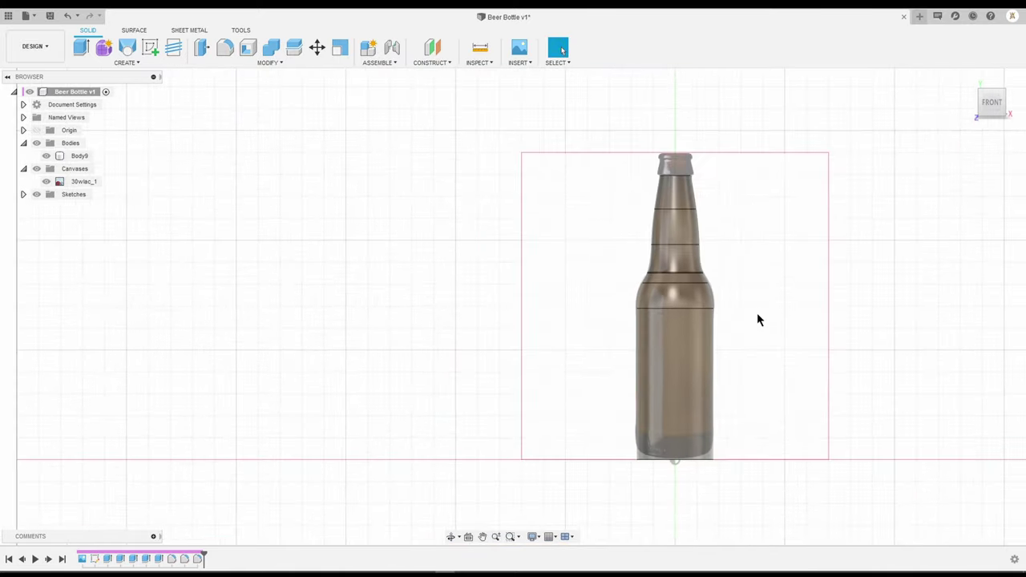
scroll(716, 480, up, 3)
scroll(716, 479, up, 2)
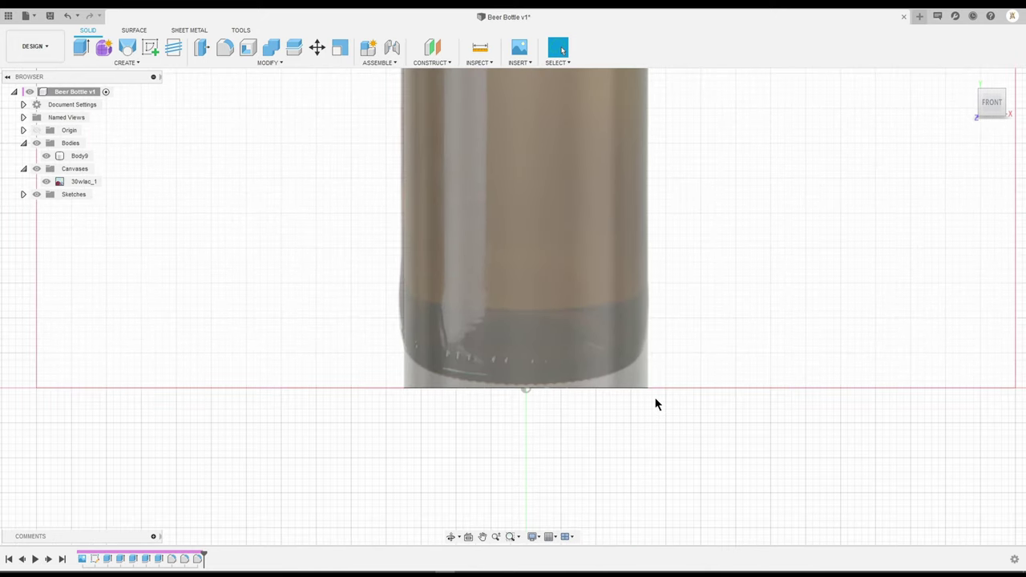
key(f)
click(649, 389)
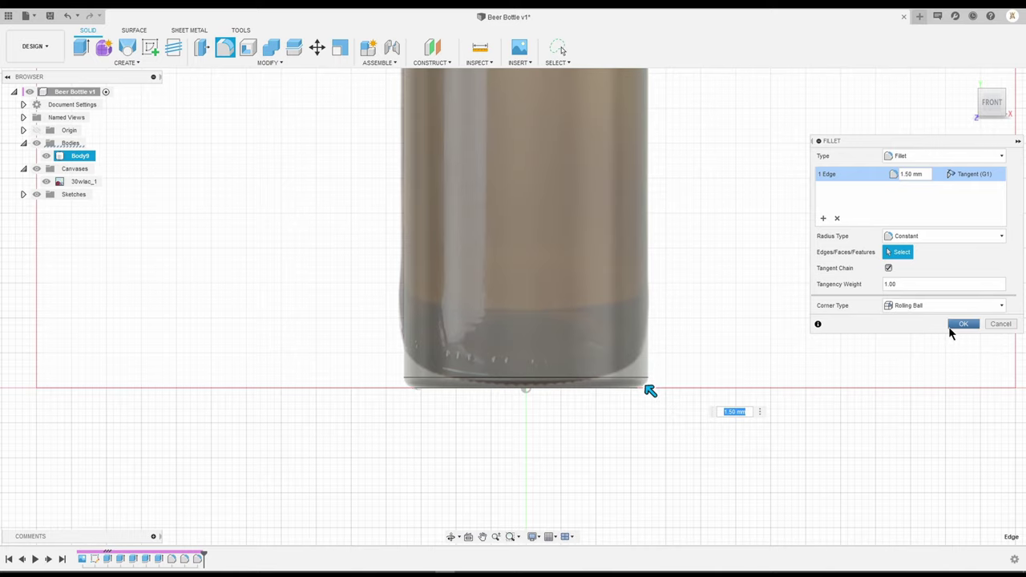
click(962, 325)
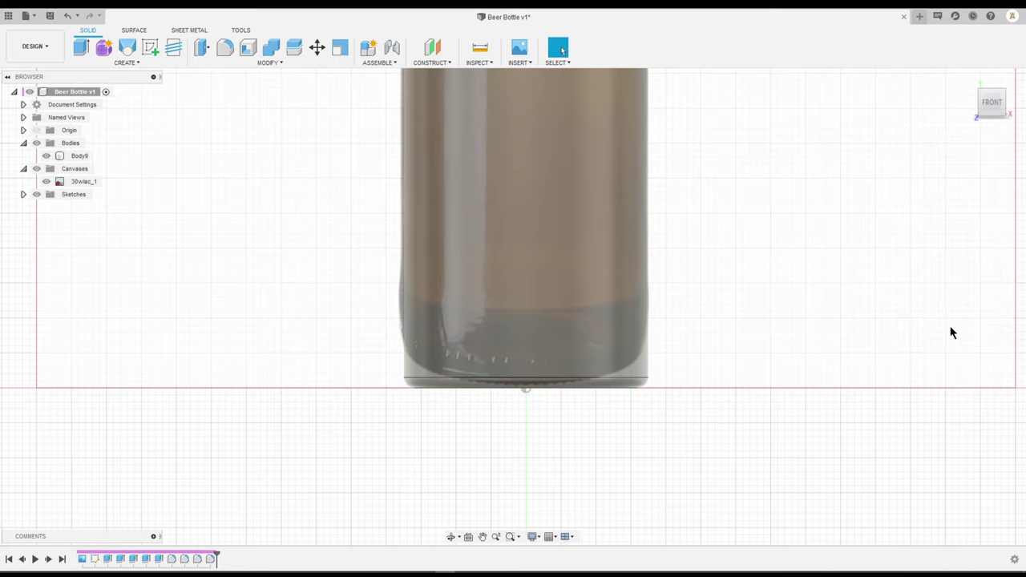
Select the bottle body and orbit to a perspective view of its top.
click(572, 307)
scroll(573, 307, down, 3)
scroll(573, 307, down, 3)
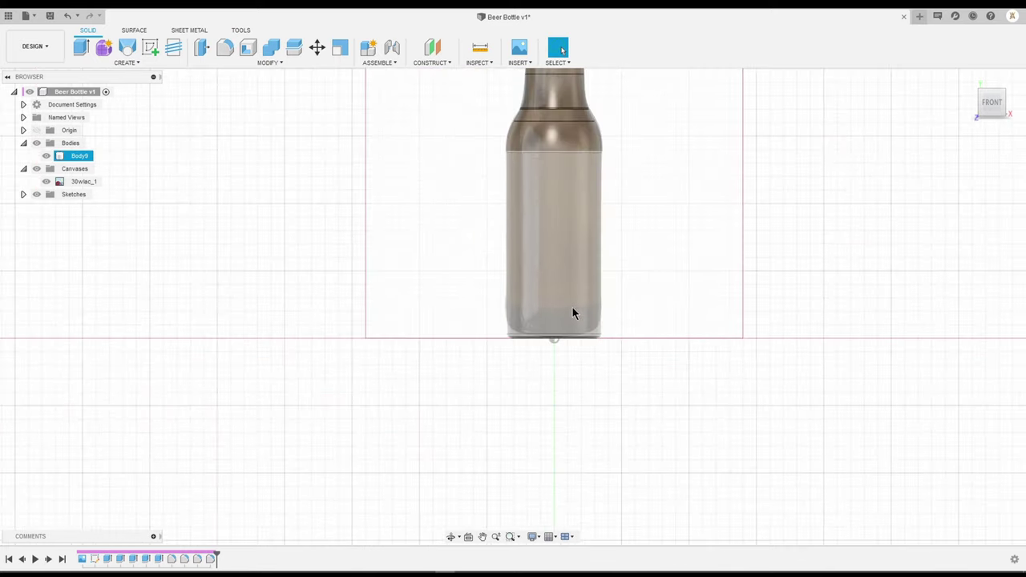
shift+middle_drag(573, 307, 549, 339)
scroll(549, 339, up, 1)
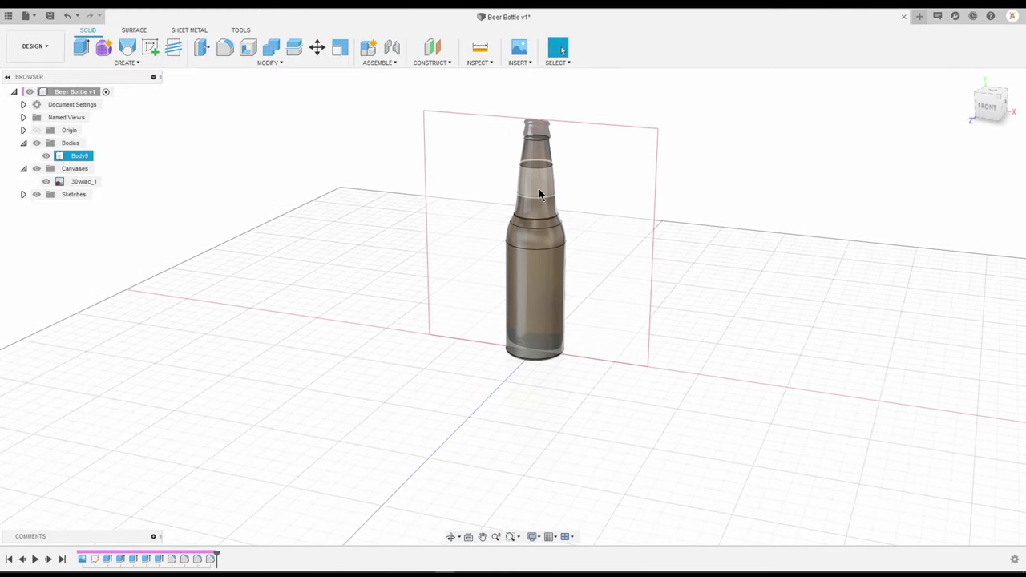
scroll(533, 152, up, 2)
scroll(534, 152, up, 3)
middle_drag(534, 100, 545, 286)
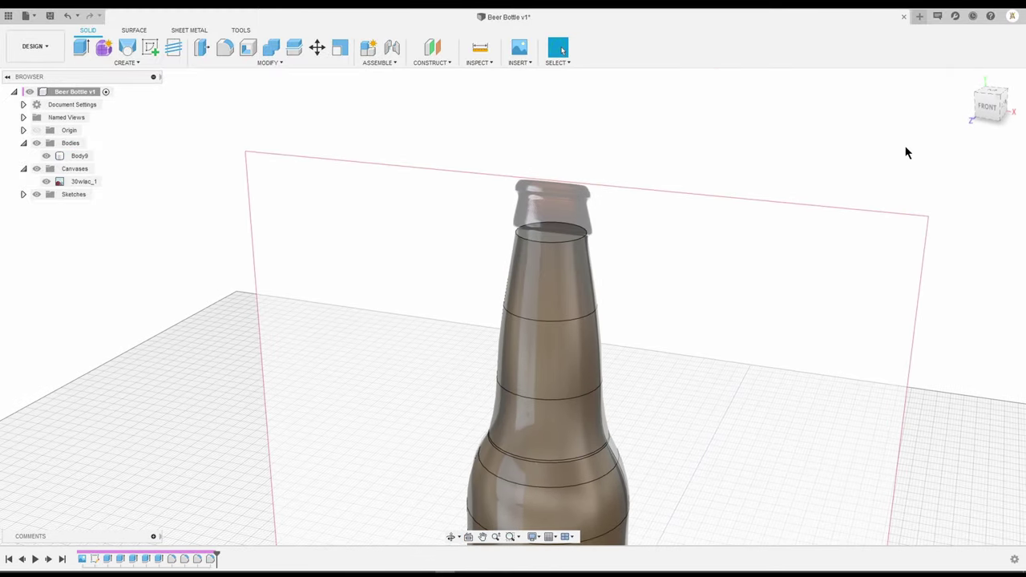
Add a 1 mm ring with a 45° flare on the tapered neck's top face.
key(e)
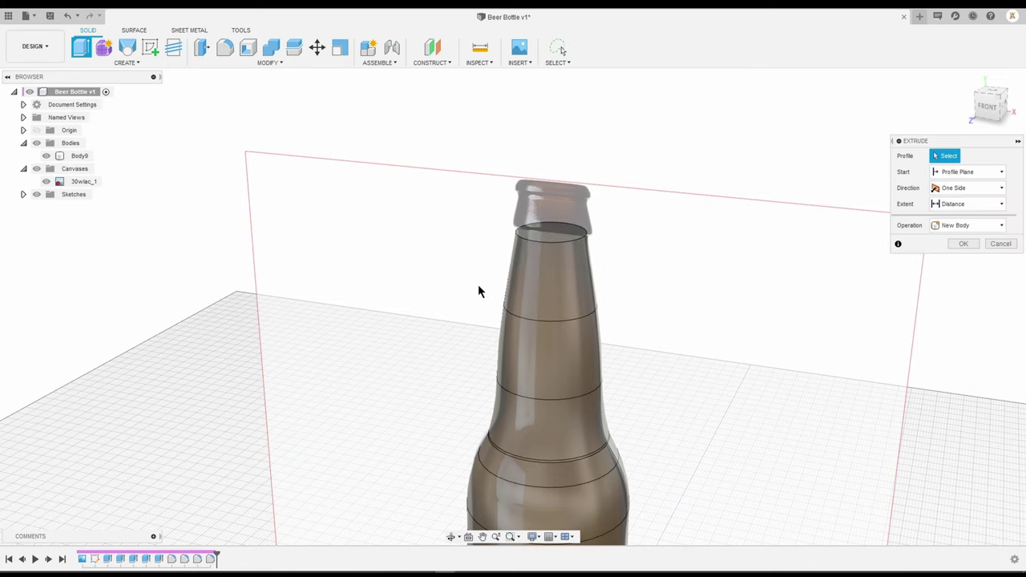
click(554, 234)
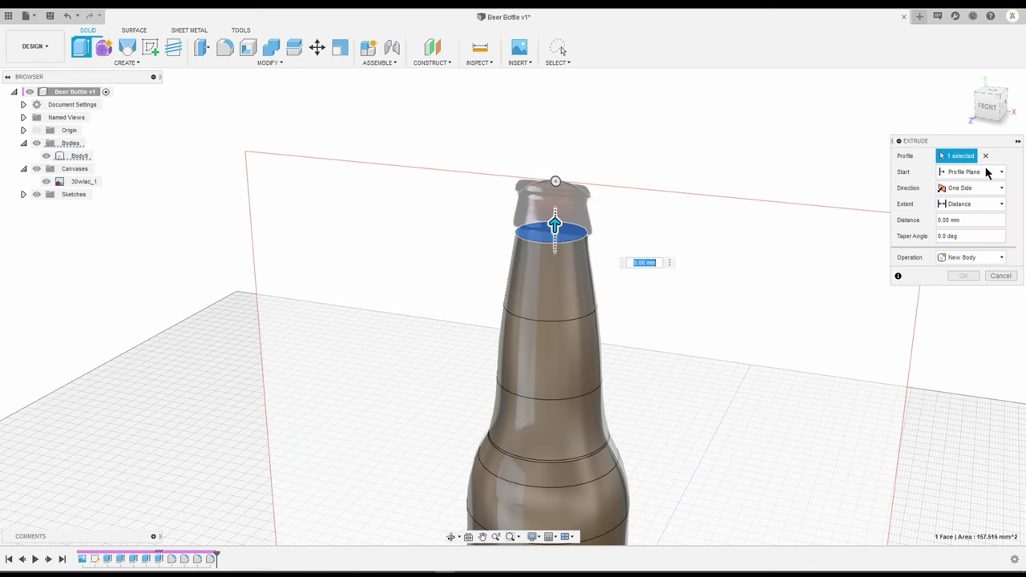
click(988, 106)
scroll(579, 208, up, 3)
scroll(580, 236, up, 3)
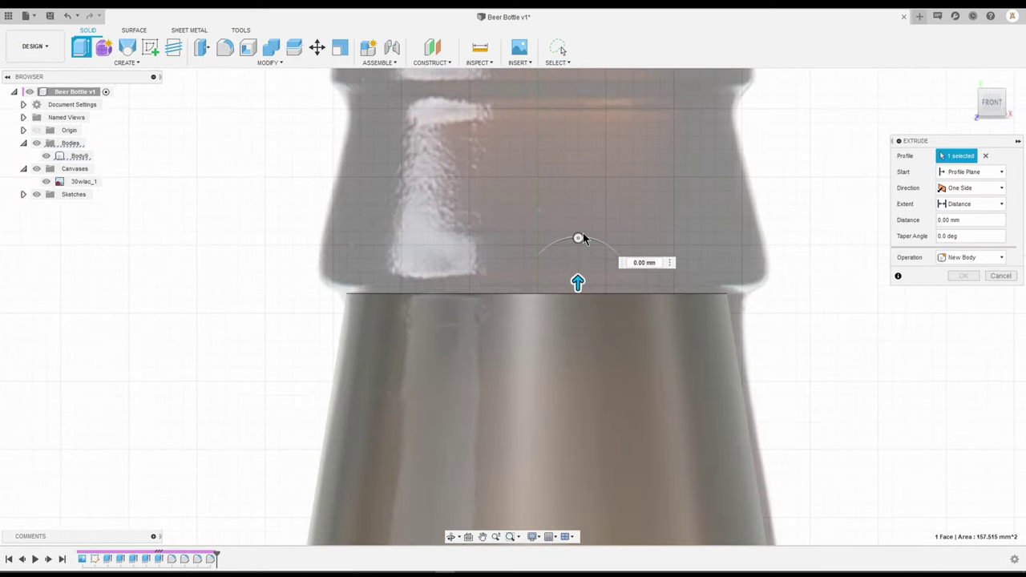
scroll(578, 270, up, 2)
drag(575, 313, 576, 272)
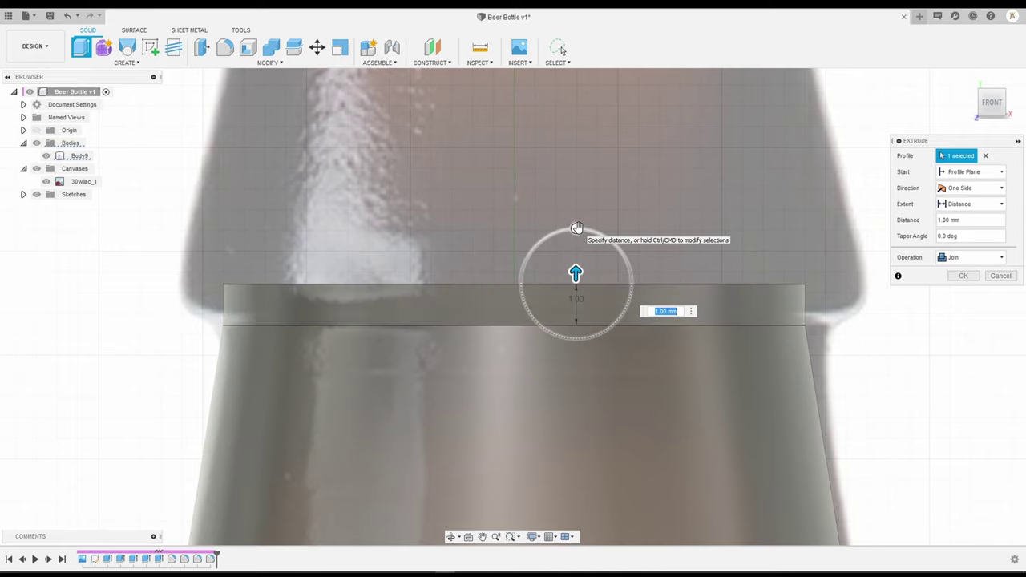
mouse_move(575, 229)
mouse_down()
mouse_move(563, 229)
mouse_move(635, 234)
mouse_up()
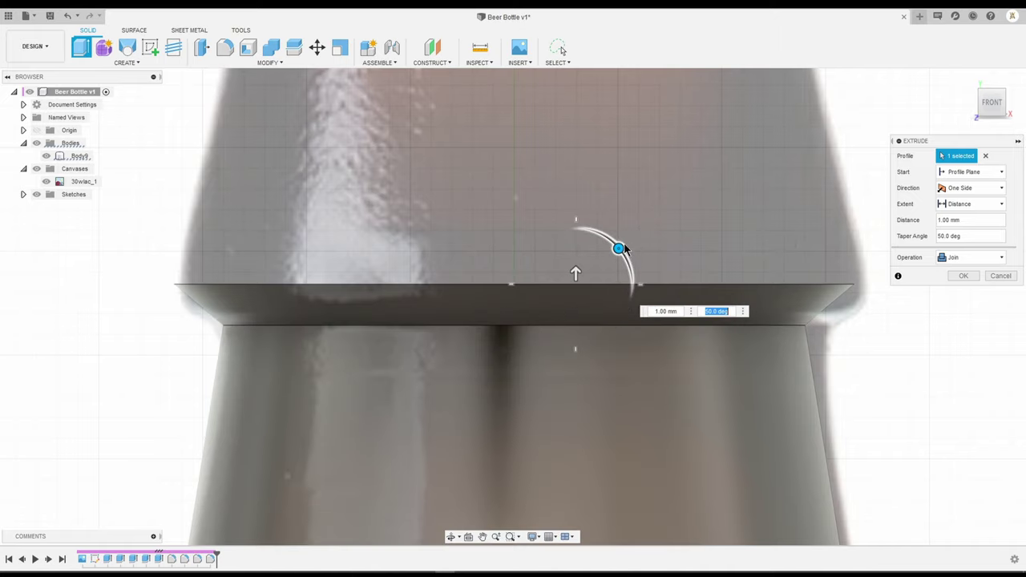
drag(619, 248, 616, 245)
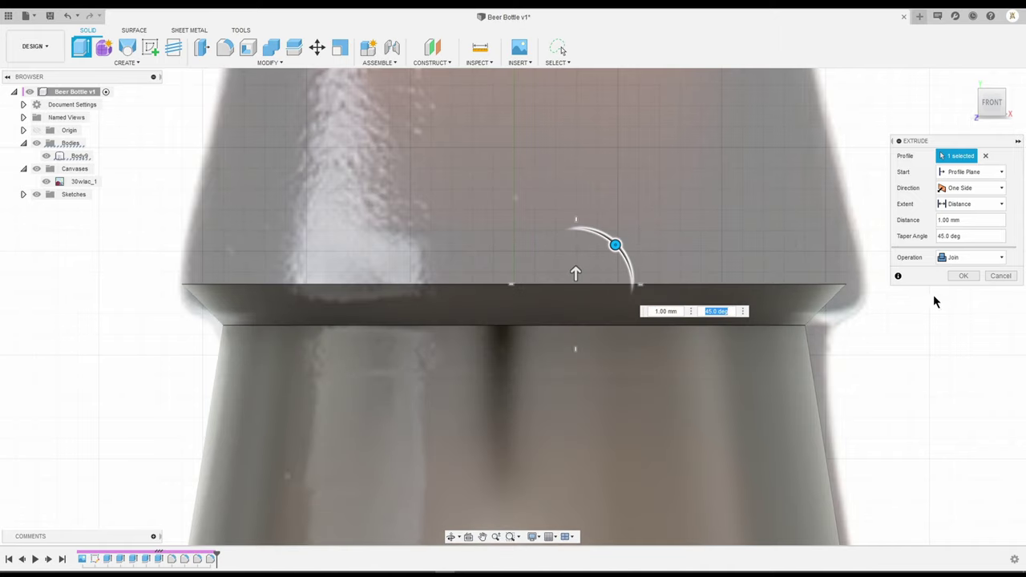
click(962, 277)
Join a 6 mm section tapered −10° on top of the neck ring.
shift+middle_drag(733, 287, 544, 316)
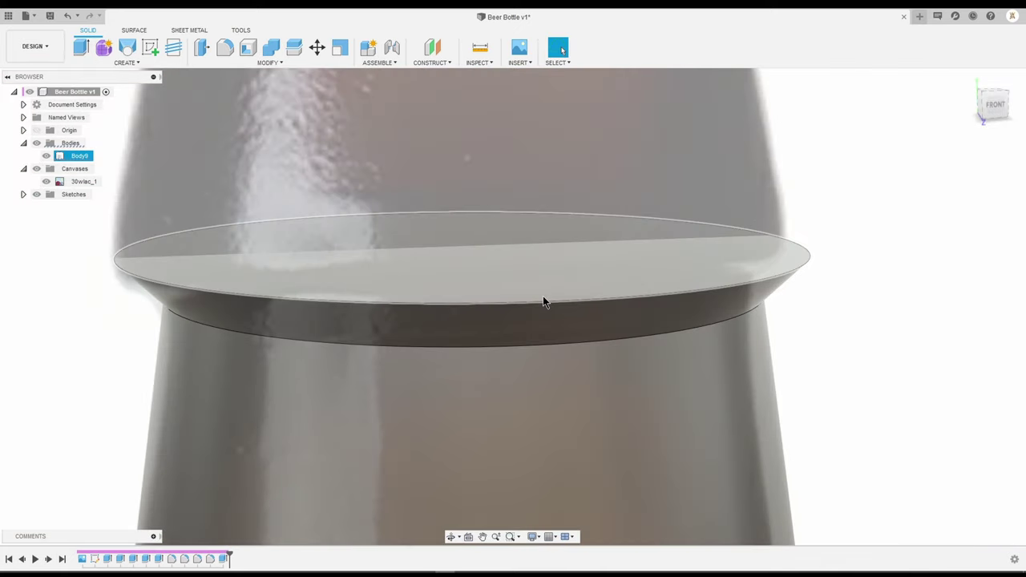
click(542, 291)
key(e)
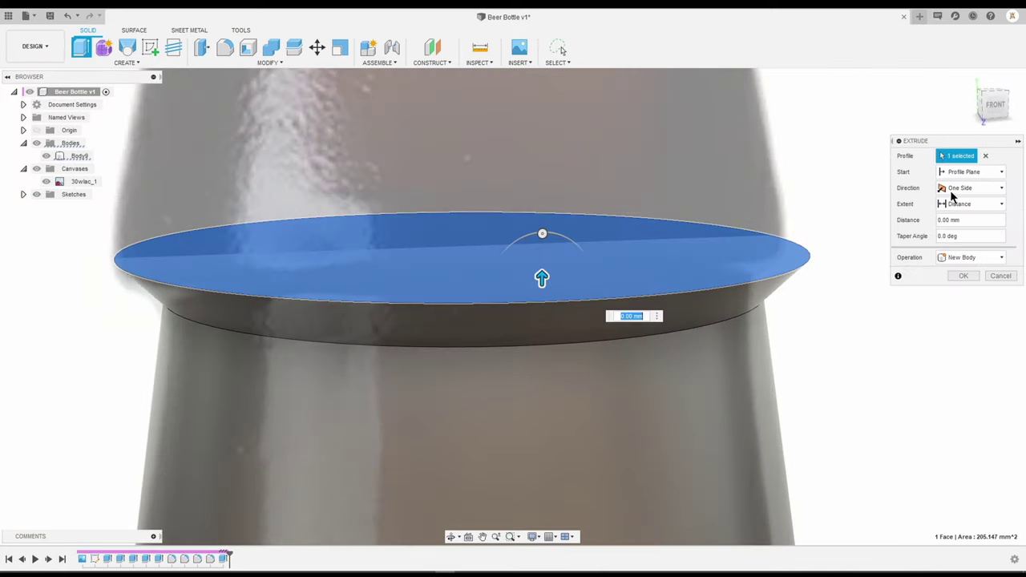
click(987, 110)
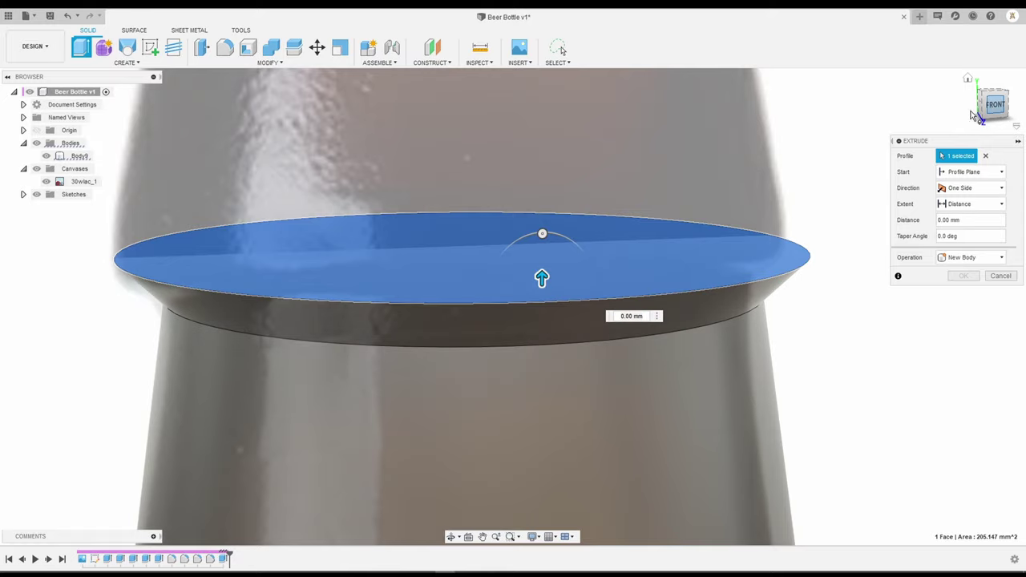
scroll(482, 323, up, 3)
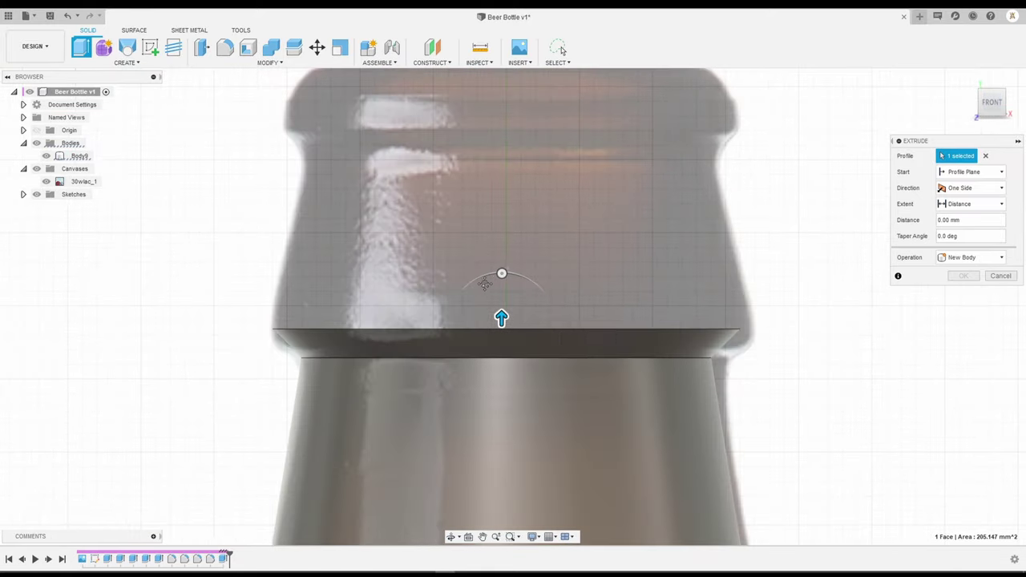
drag(508, 405, 510, 232)
drag(512, 190, 501, 189)
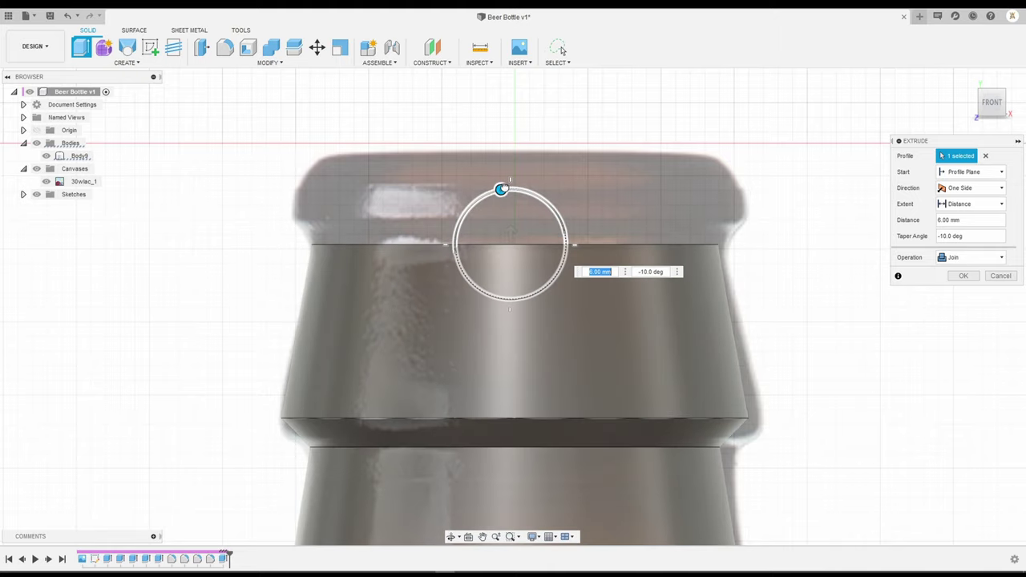
click(959, 279)
Fillet the ring's upper edge at the default radius of about 2 mm.
middle_drag(804, 376, 797, 294)
key(f)
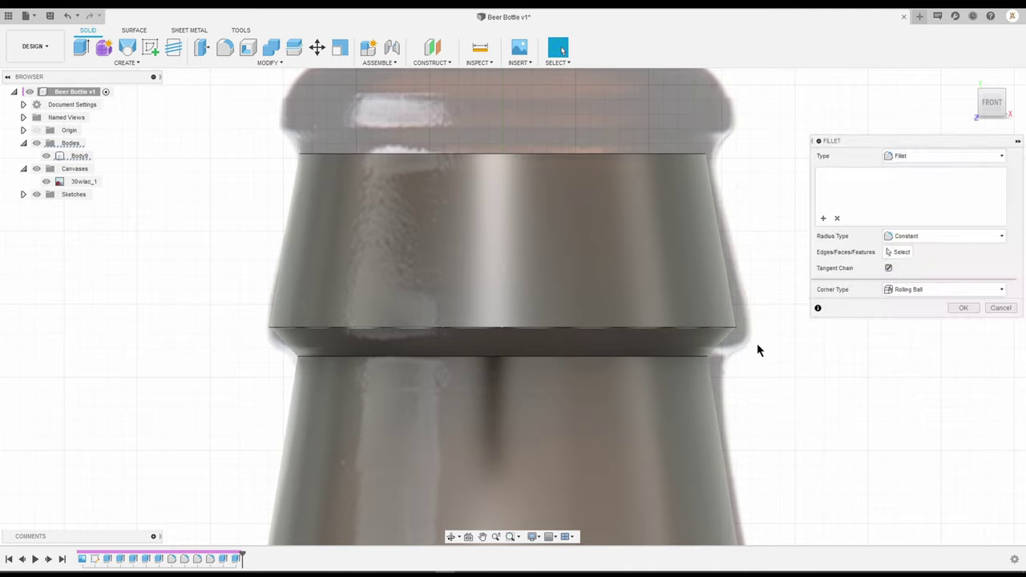
click(736, 330)
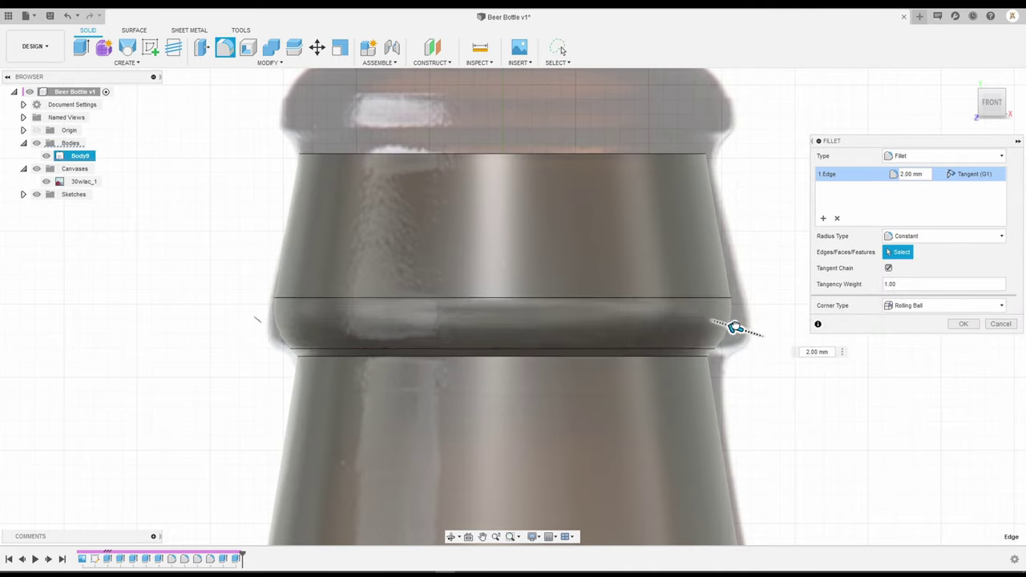
click(961, 324)
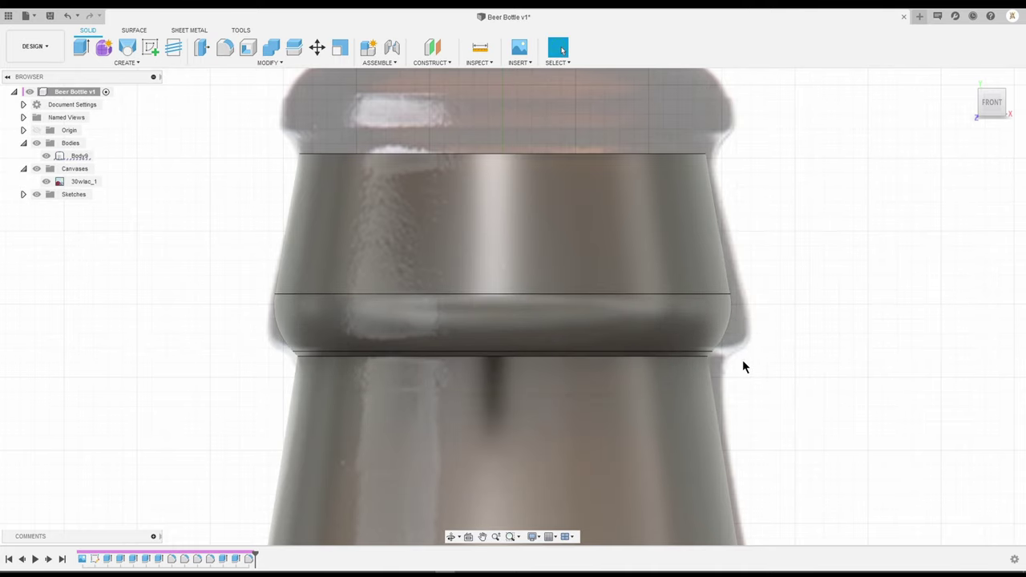
Fillet the ring's lower edge at 5.75 mm.
key(f)
click(712, 358)
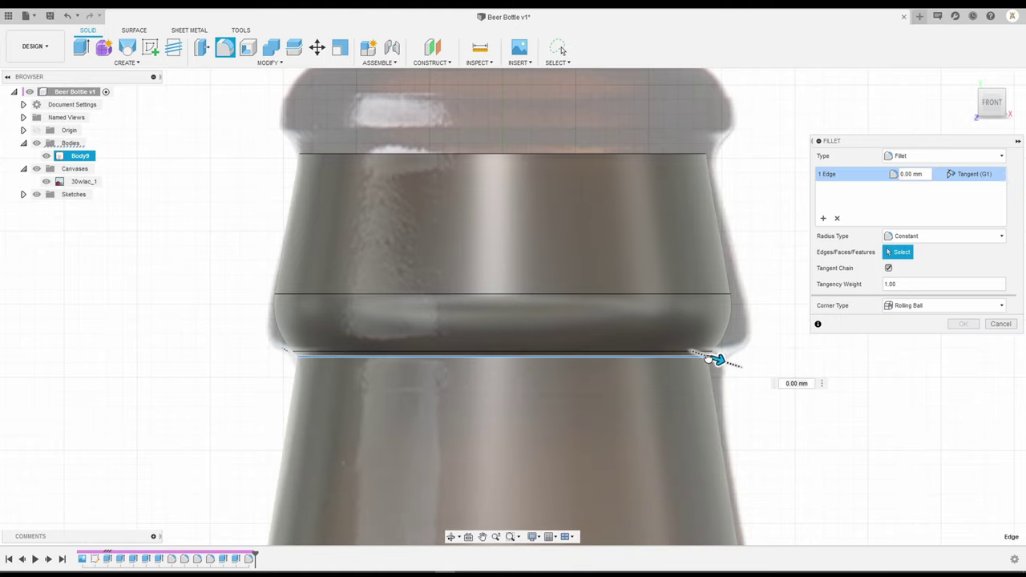
drag(717, 360, 736, 365)
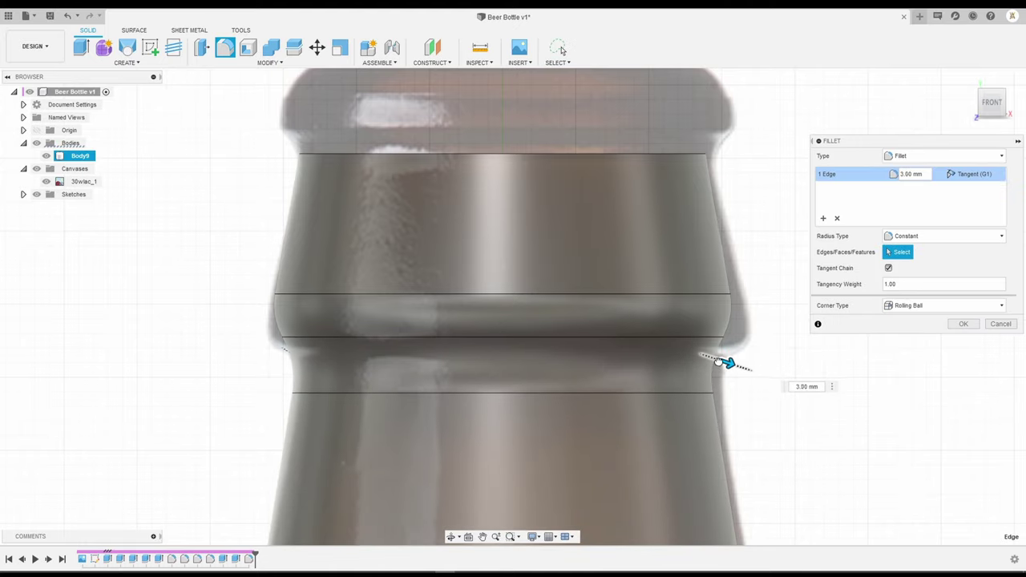
click(961, 324)
scroll(895, 302, down, 3)
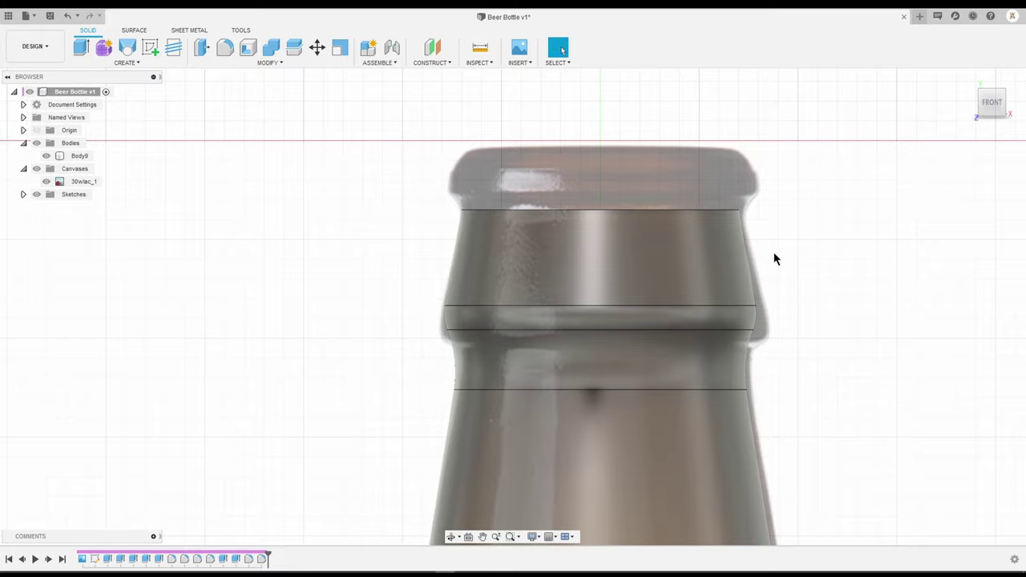
Try a 1 mm top extrusion flared at 40°, then discard it.
scroll(686, 231, up, 3)
scroll(509, 229, down, 3)
scroll(570, 264, up, 1)
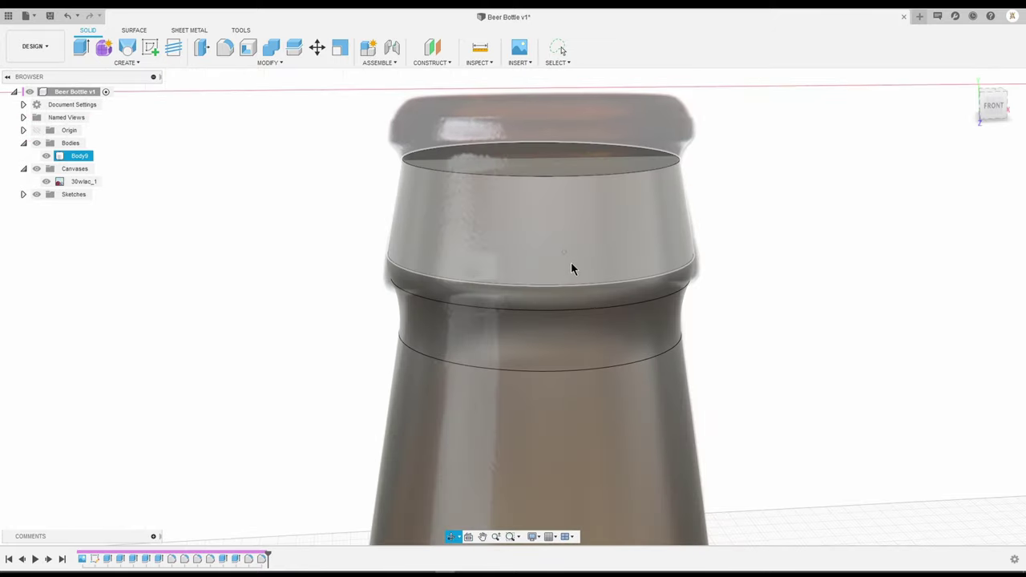
click(561, 165)
click(991, 110)
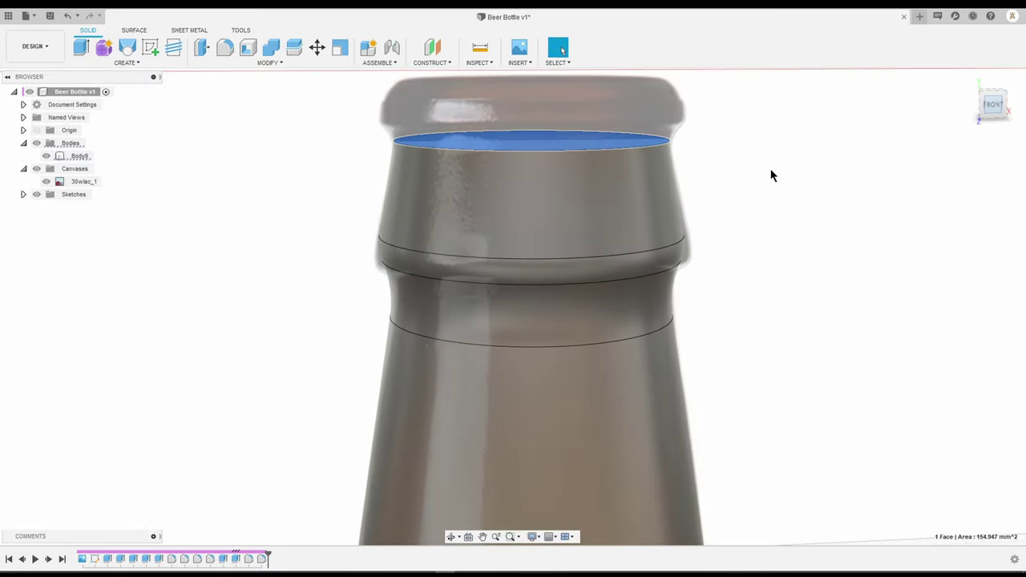
key(e)
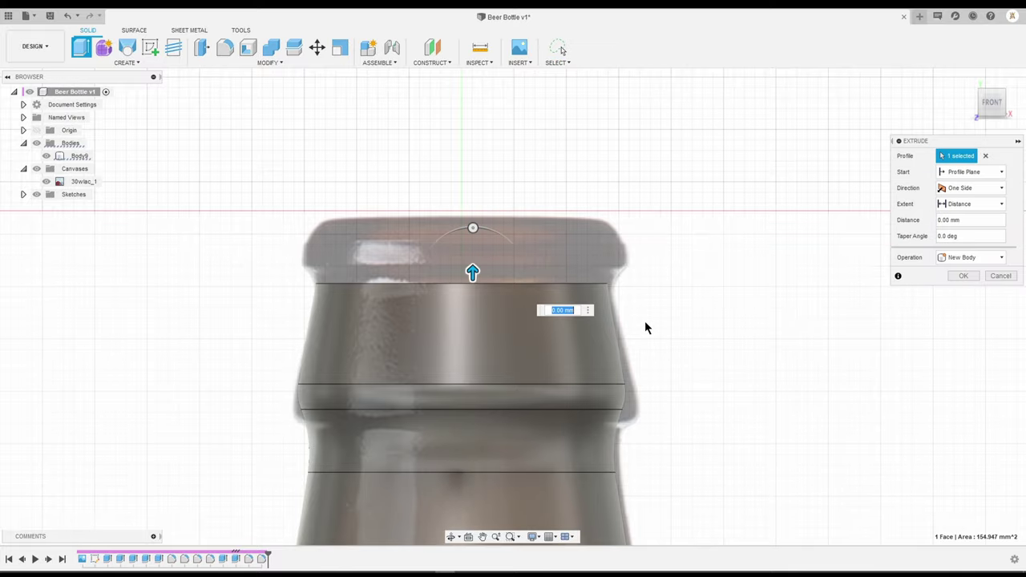
scroll(537, 331, up, 2)
scroll(556, 330, up, 2)
drag(567, 339, 566, 297)
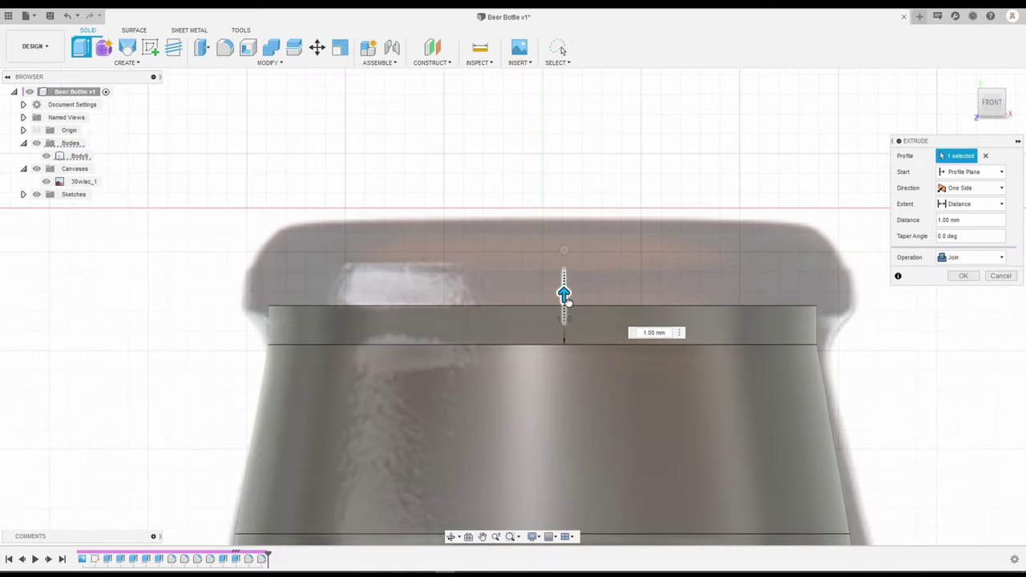
drag(565, 251, 614, 250)
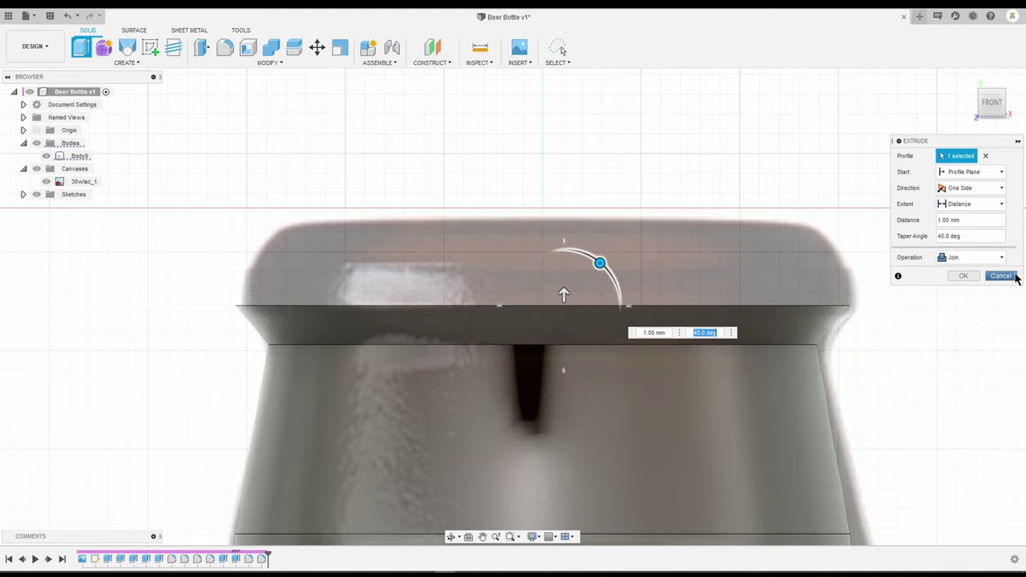
click(964, 277)
Join a 1.9 mm band tapered −20° on top of the neck as the lip.
scroll(804, 294, up, 10)
scroll(805, 294, down, 5)
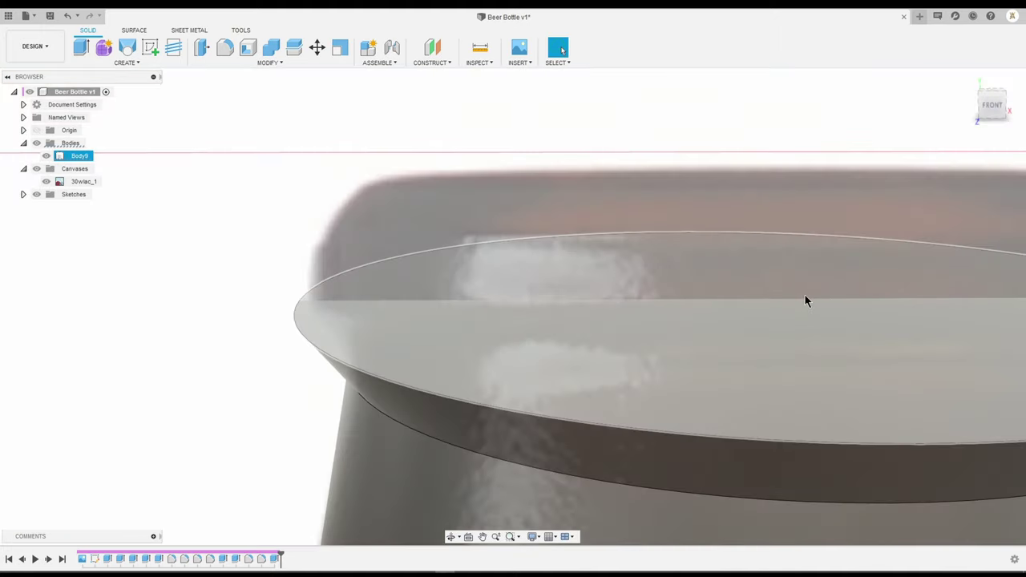
click(798, 327)
key(e)
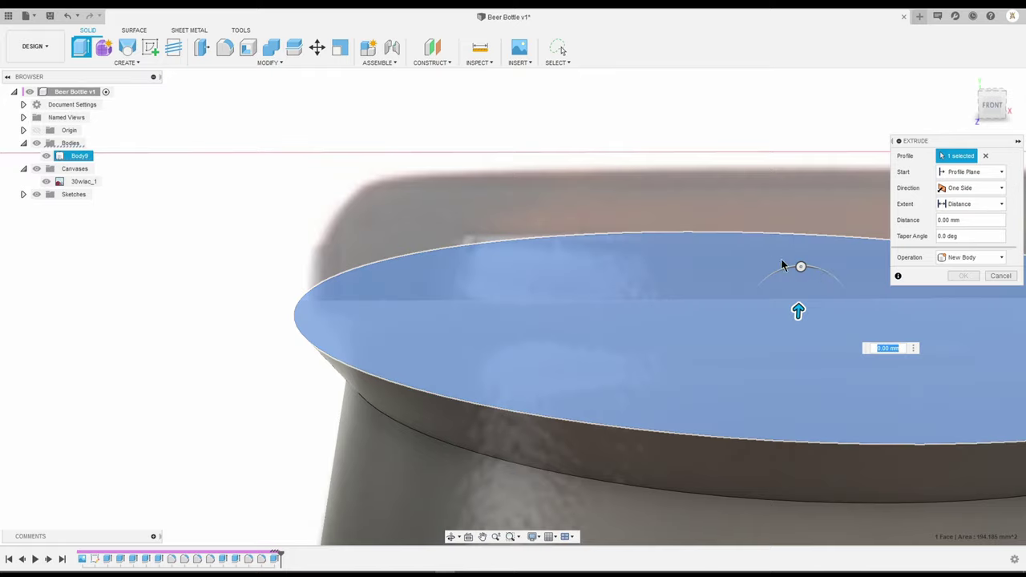
drag(802, 313, 802, 245)
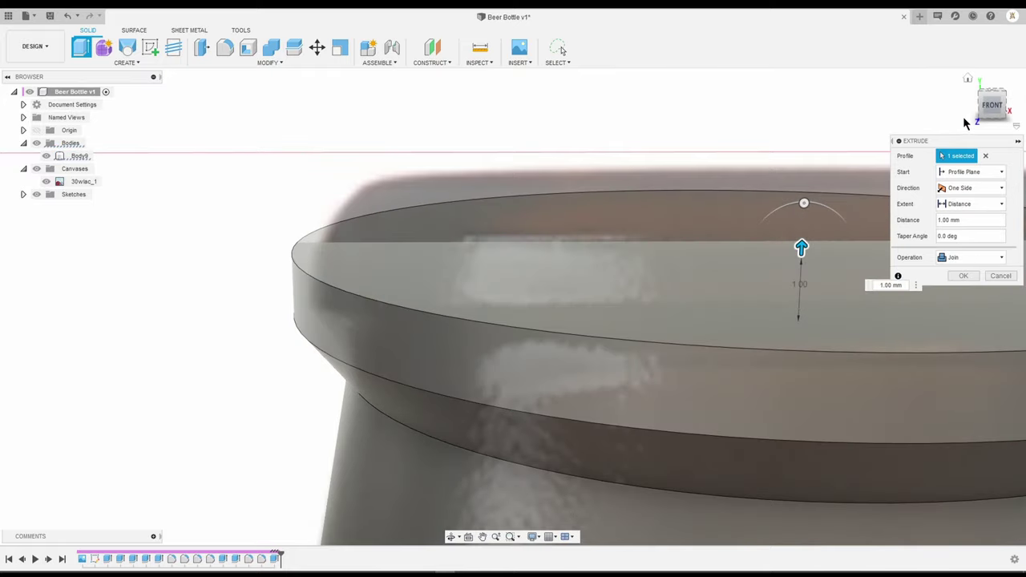
click(994, 109)
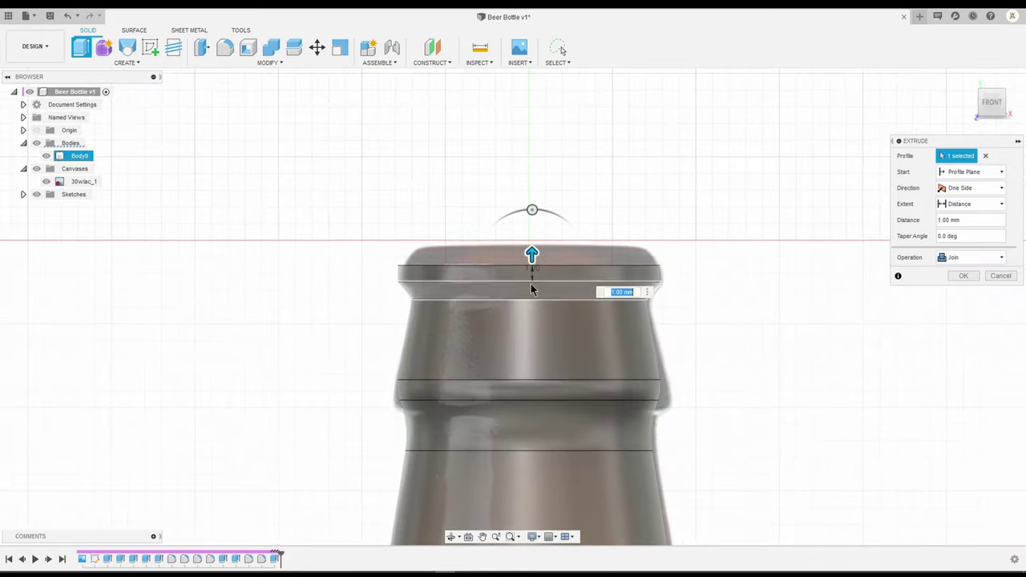
scroll(516, 267, up, 3)
mouse_move(568, 258)
mouse_down()
mouse_move(571, 190)
mouse_move(540, 181)
mouse_move(548, 177)
mouse_up()
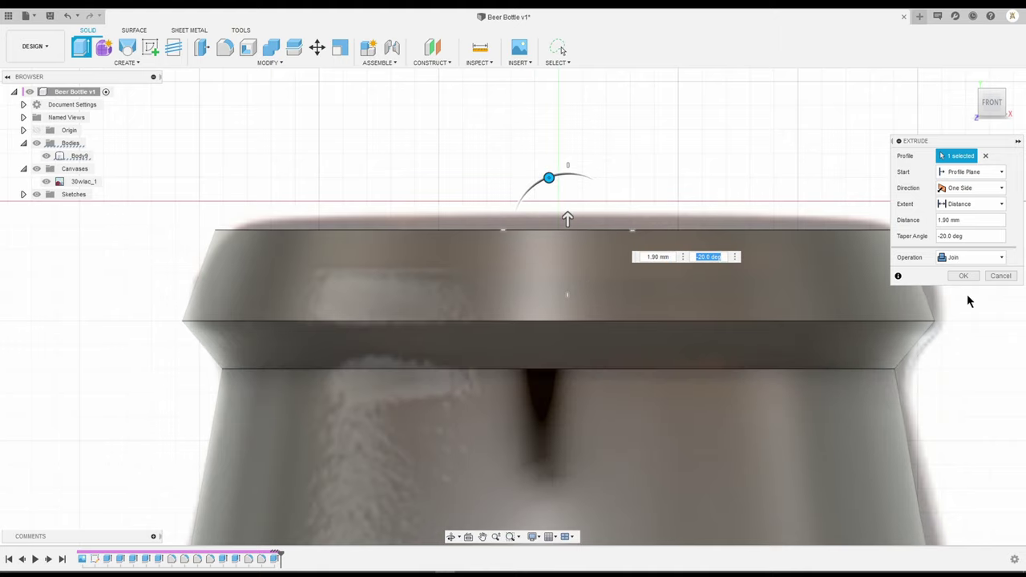
click(963, 276)
click(893, 371)
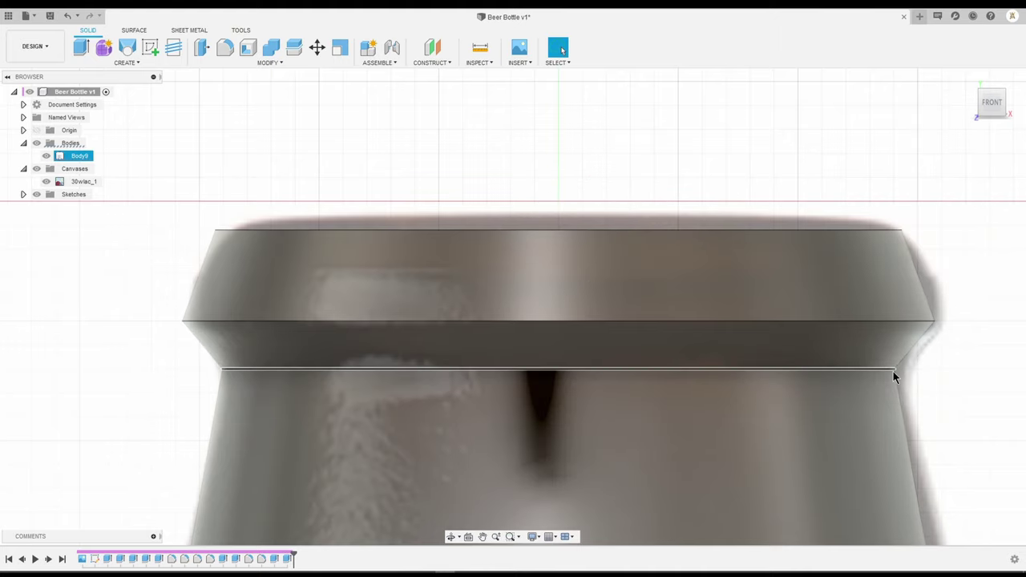
Fillet the lip band's lower edge with a 1.80 mm radius.
key(f)
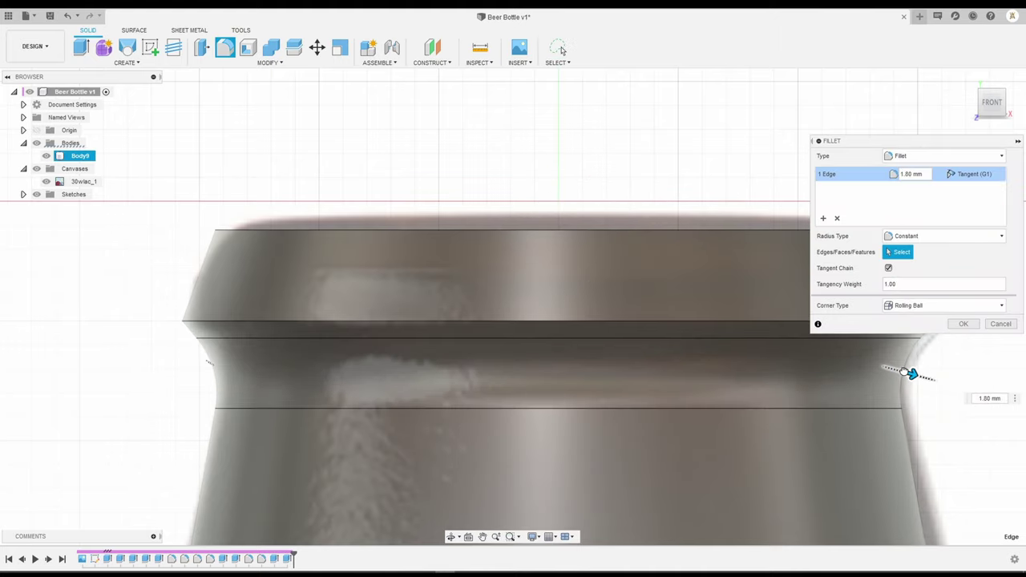
middle_drag(906, 373, 839, 401)
click(965, 324)
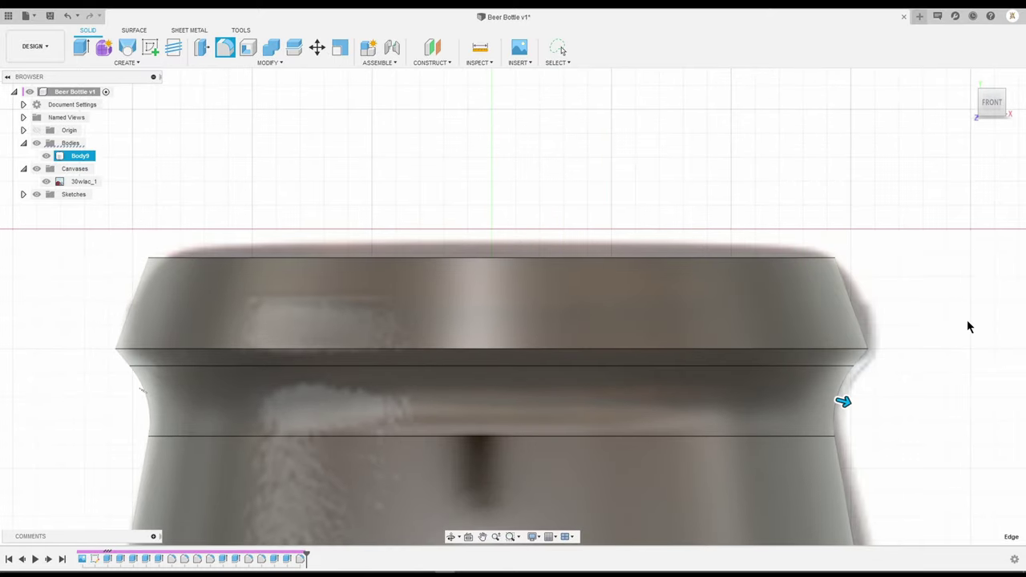
Fillet the band's sharp corner edge at about 1.55 mm.
click(877, 350)
key(f)
drag(877, 350, 863, 348)
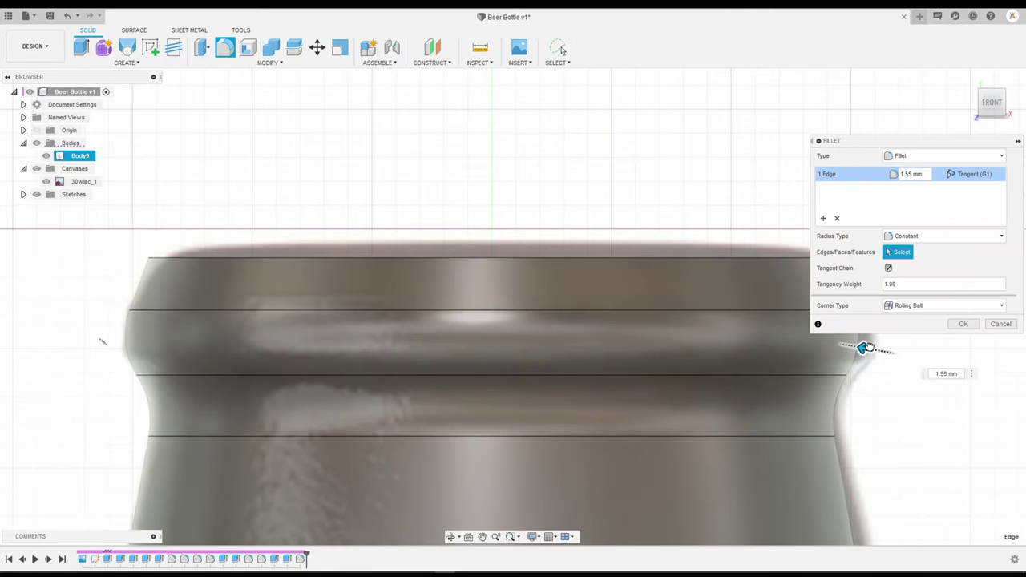
click(965, 324)
scroll(930, 364, down, 10)
middle_drag(927, 365, 583, 245)
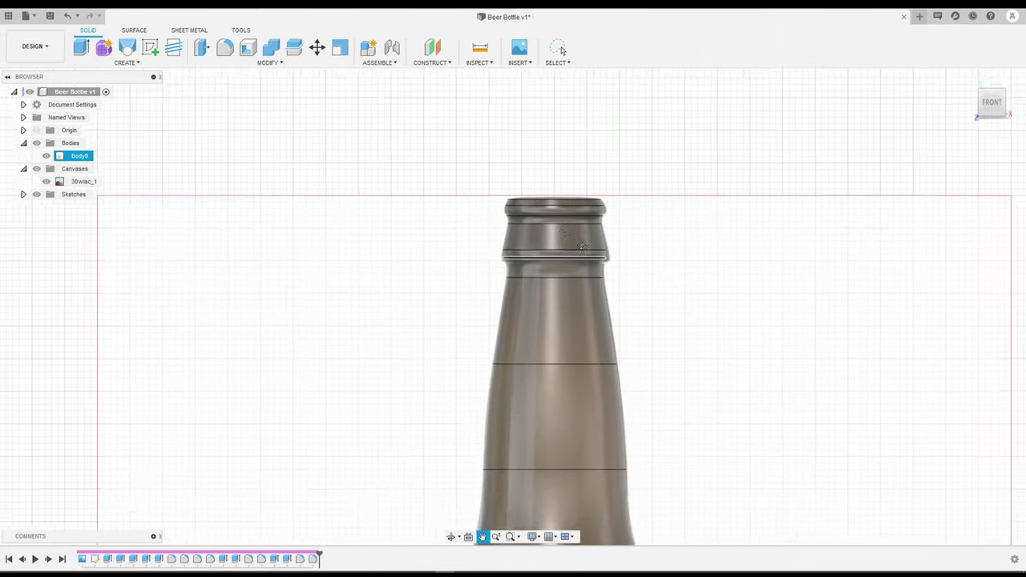
Orbit, snap to the FRONT view and zoom in on the bottle neck's opening.
scroll(597, 269, down, 5)
scroll(657, 353, down, 4)
middle_drag(691, 402, 574, 319)
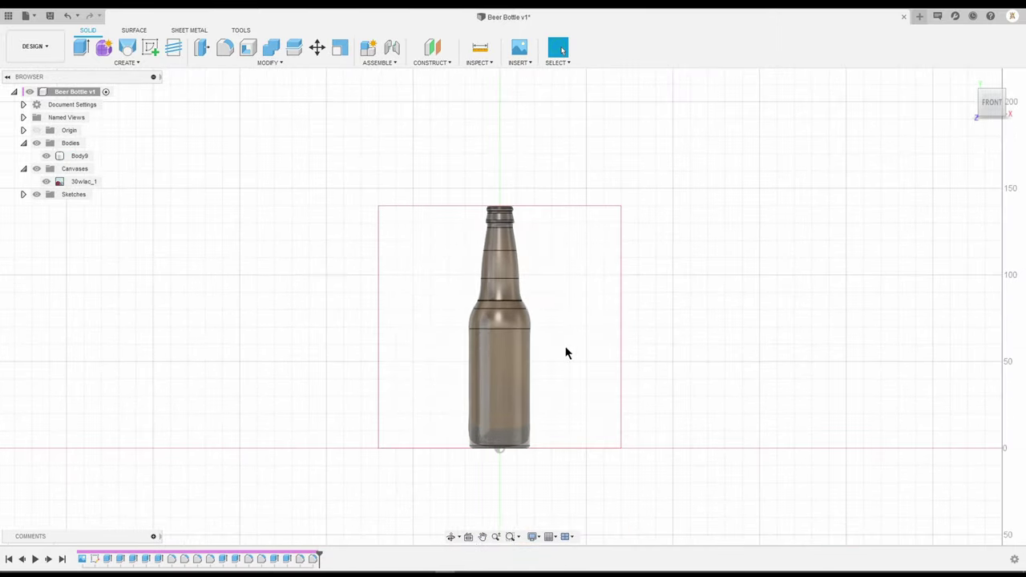
shift+middle_drag(566, 352, 628, 379)
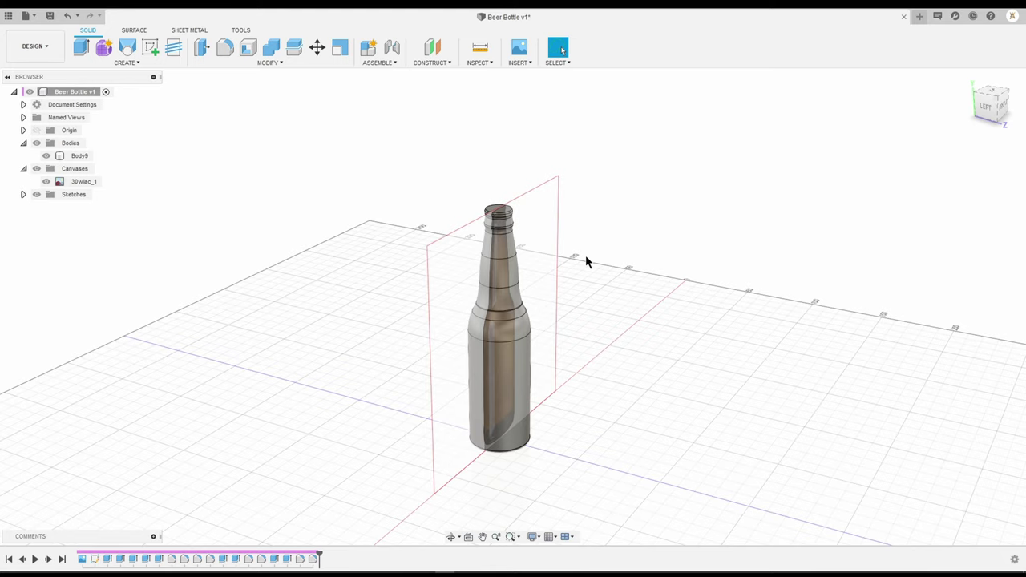
scroll(675, 294, down, 1)
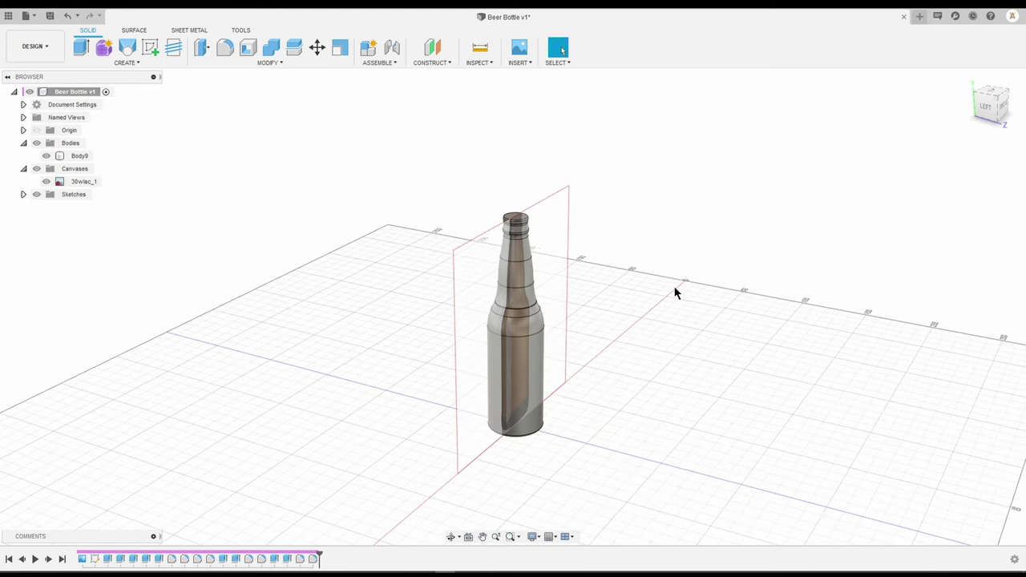
shift+middle_drag(642, 354, 649, 346)
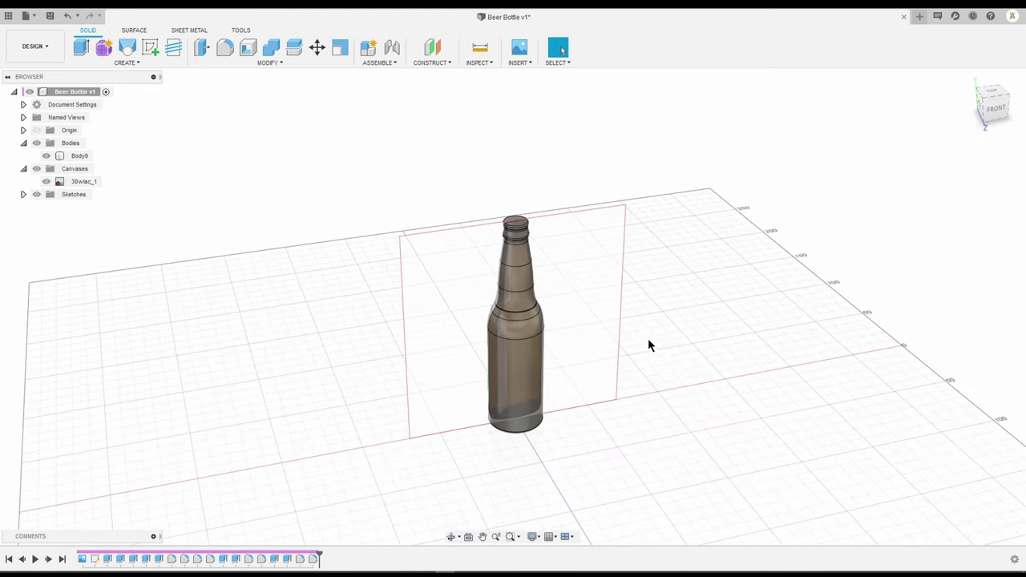
click(992, 117)
scroll(512, 180, up, 3)
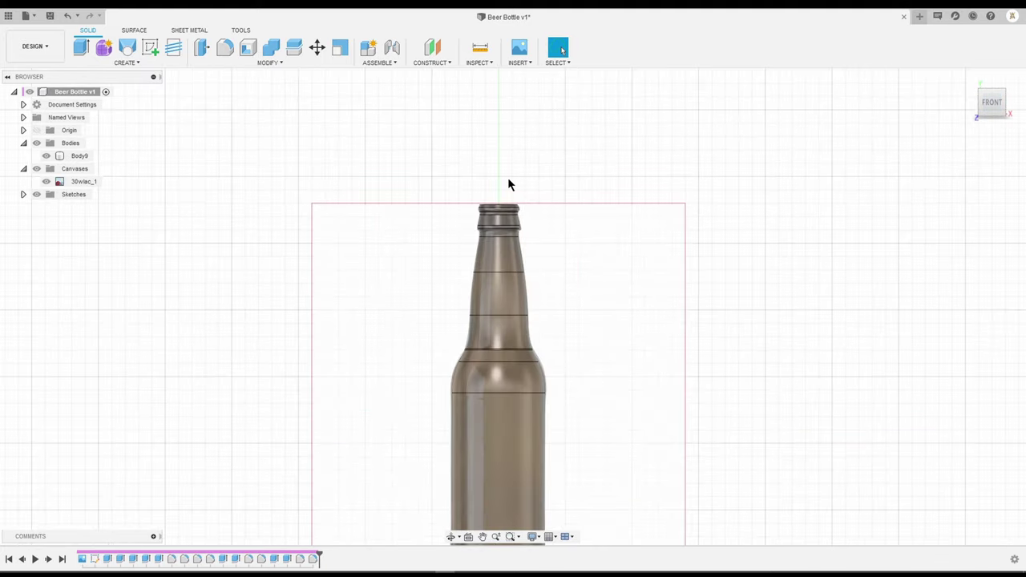
scroll(507, 177, up, 3)
Shell the bottle open at its top face with a 0.8 mm wall thickness.
shift+middle_drag(504, 189, 493, 223)
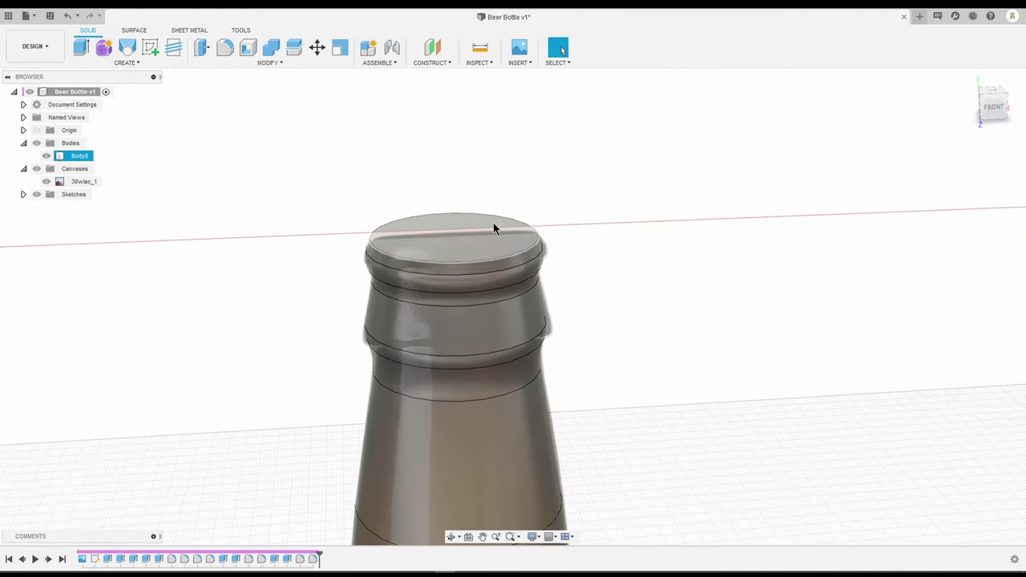
click(251, 48)
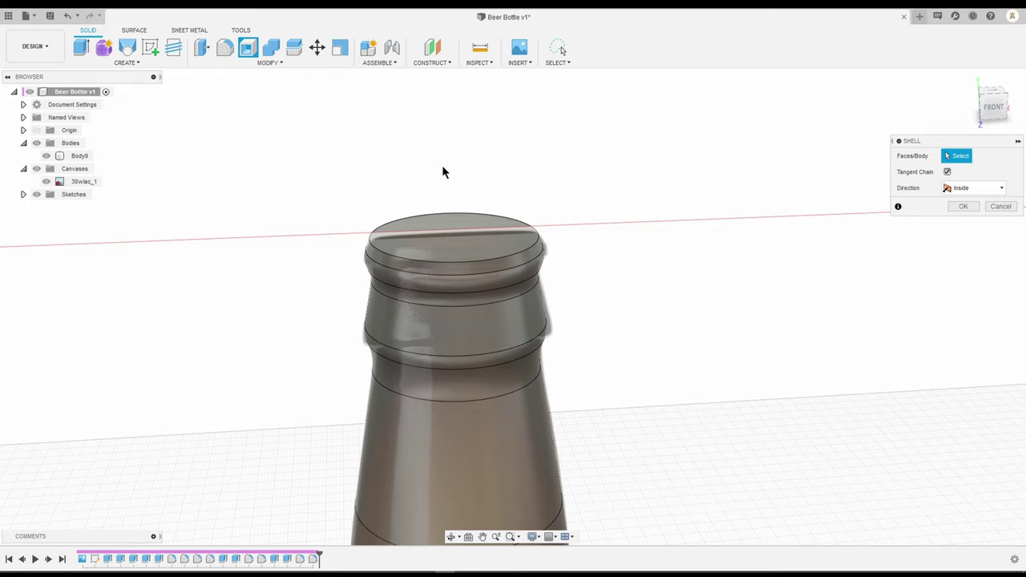
click(464, 236)
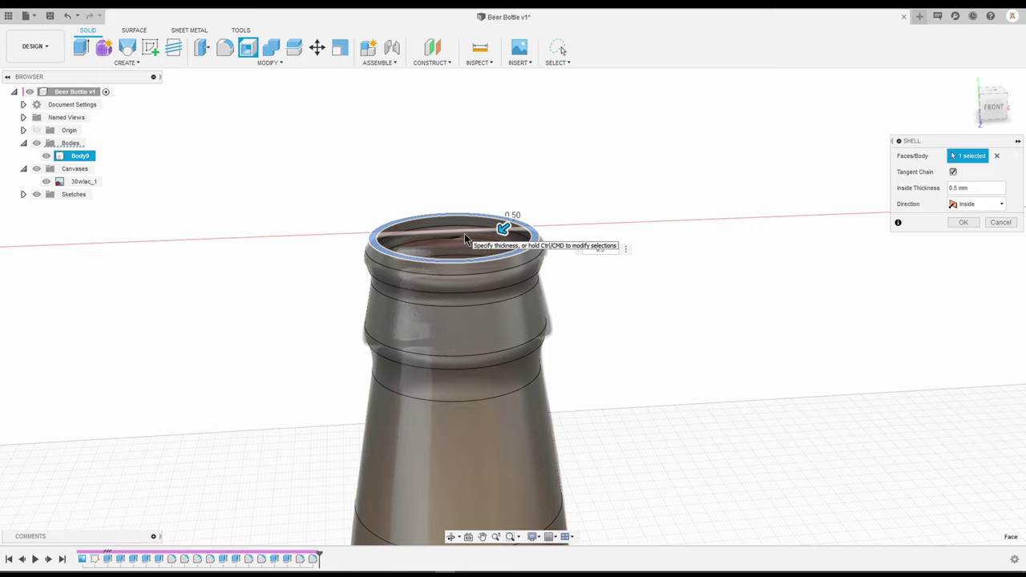
text(0.8)
key(Return)
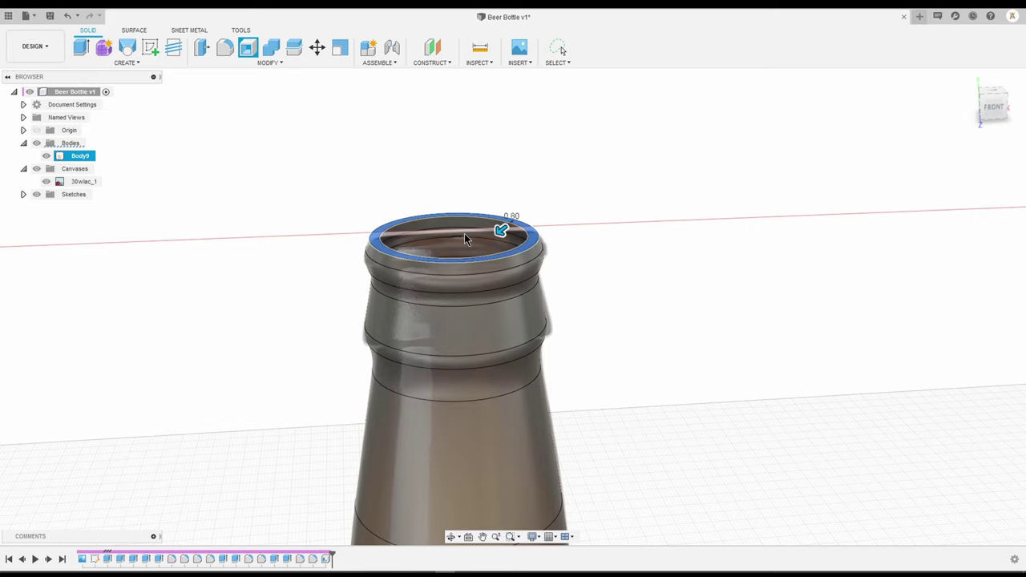
scroll(513, 221, up, 3)
scroll(538, 217, up, 3)
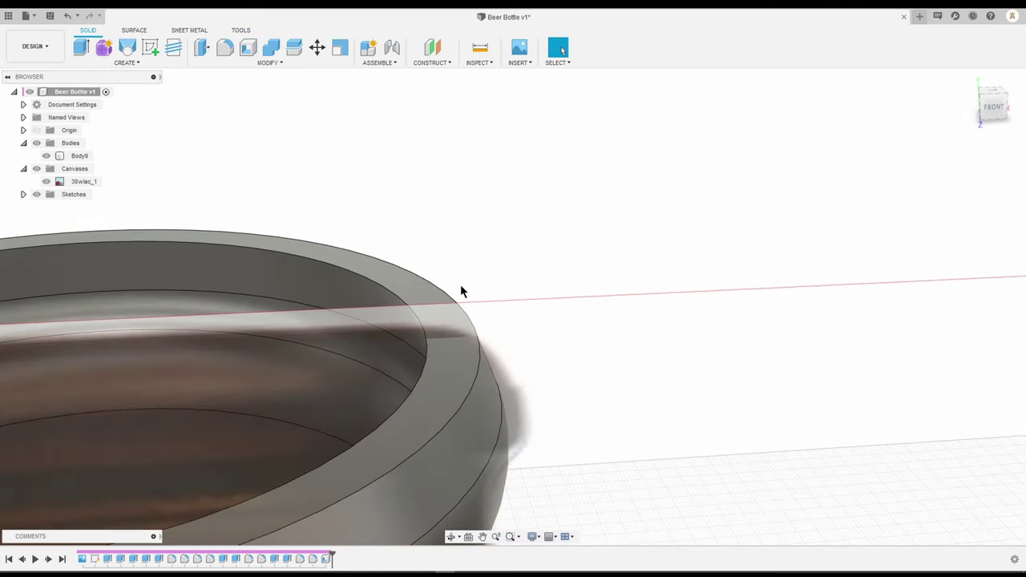
key(f)
click(426, 337)
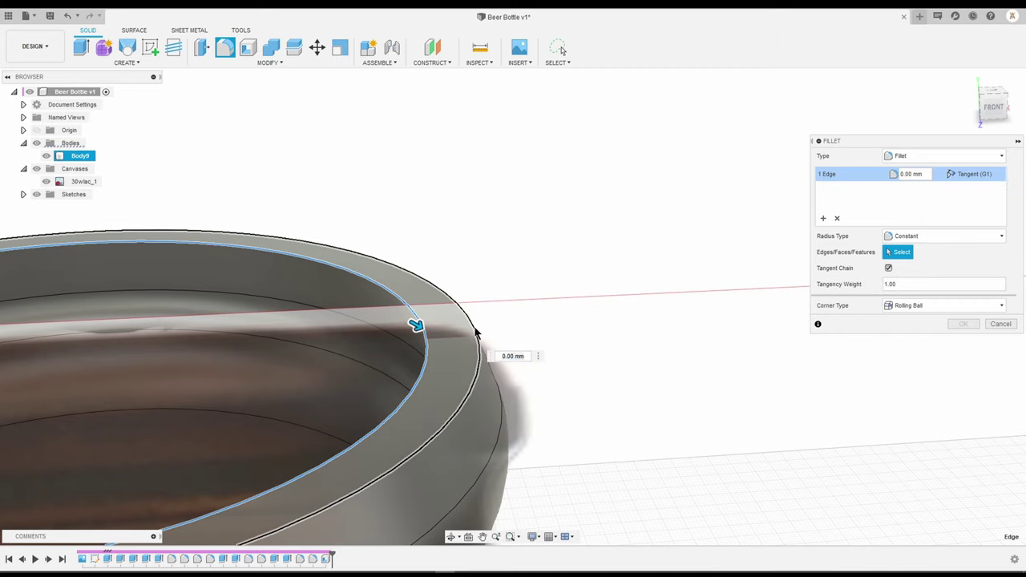
click(475, 331)
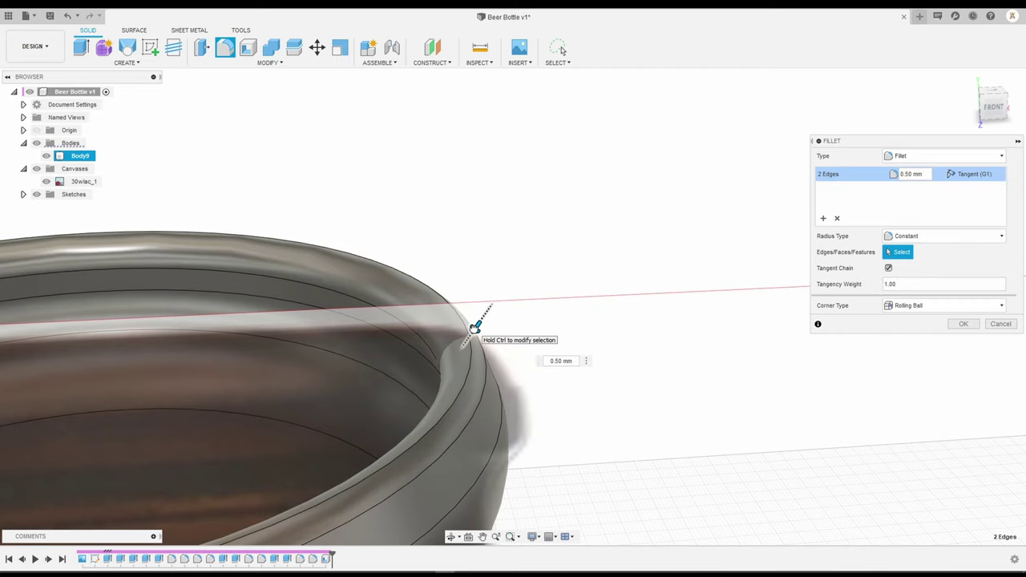
drag(476, 327, 480, 322)
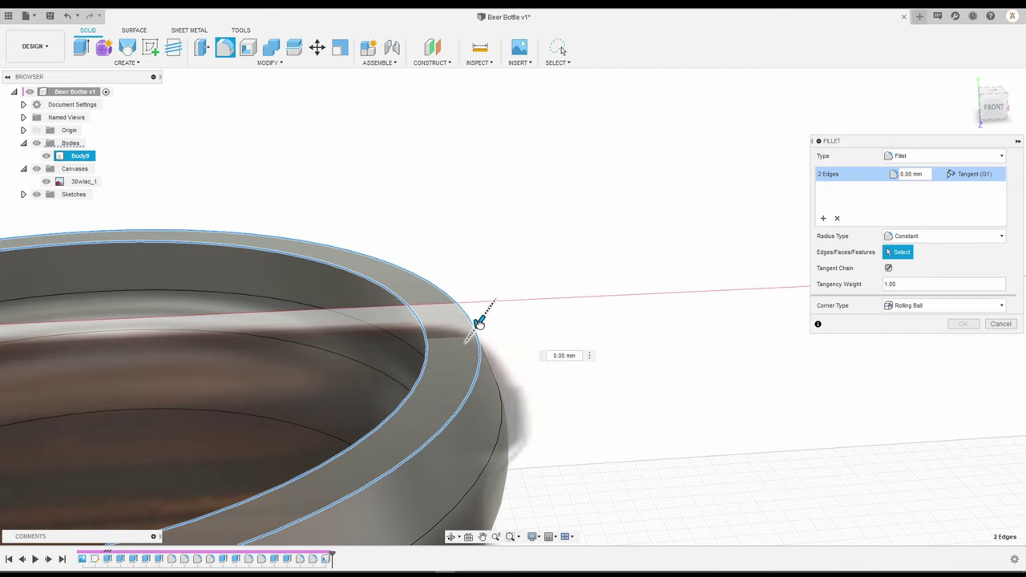
click(1001, 331)
scroll(724, 292, down, 5)
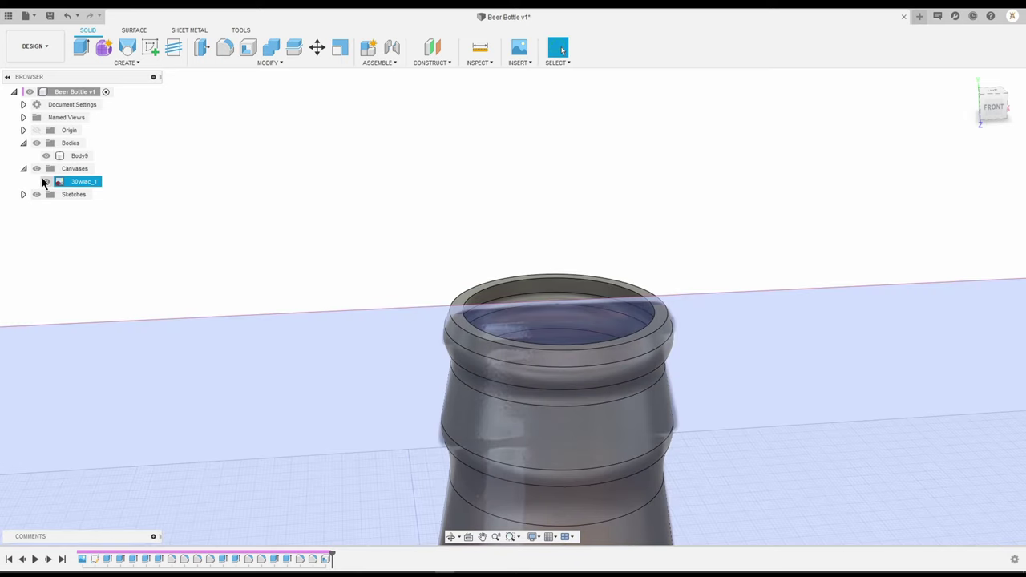
Hide the reference image canvas and start a sketch on the bottle's top plane.
click(38, 168)
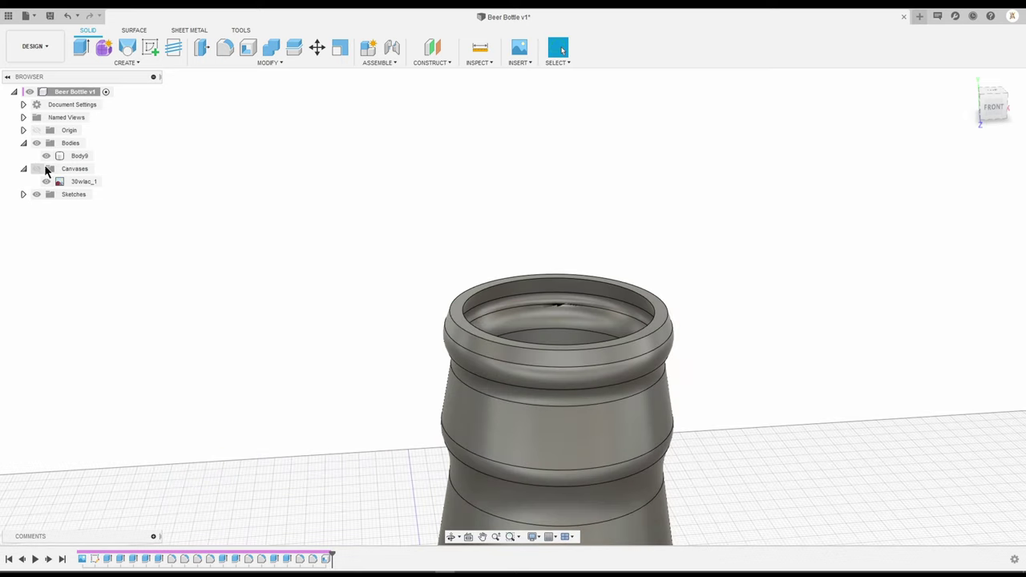
click(151, 50)
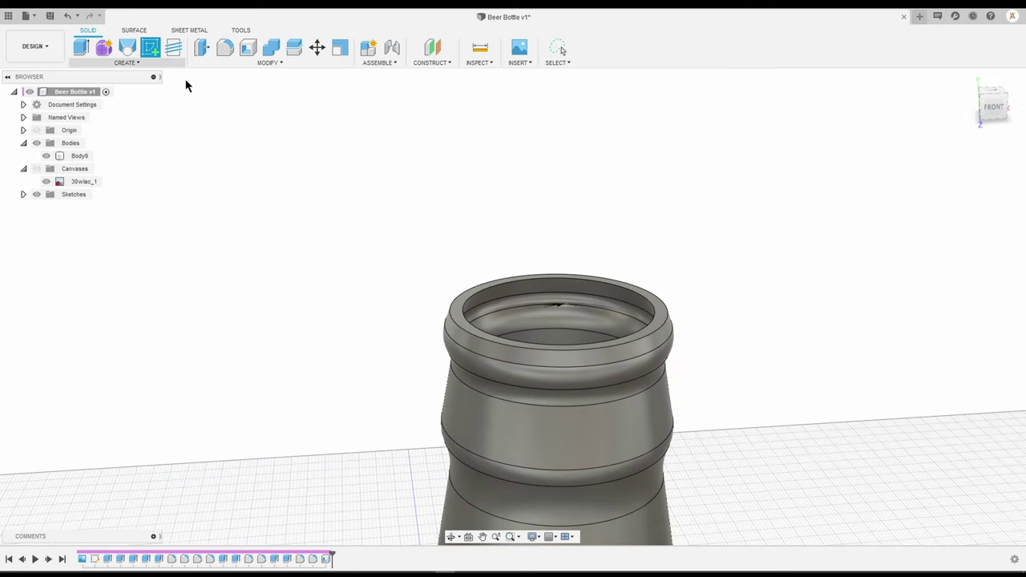
click(453, 314)
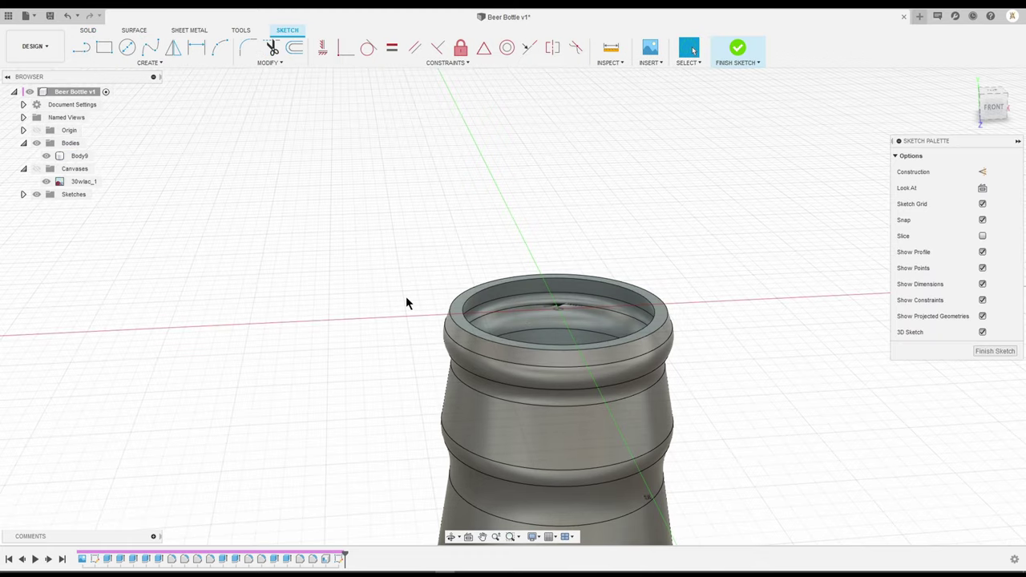
Draw a center-diameter circle from the top's centre out to the inner rim.
key(r)
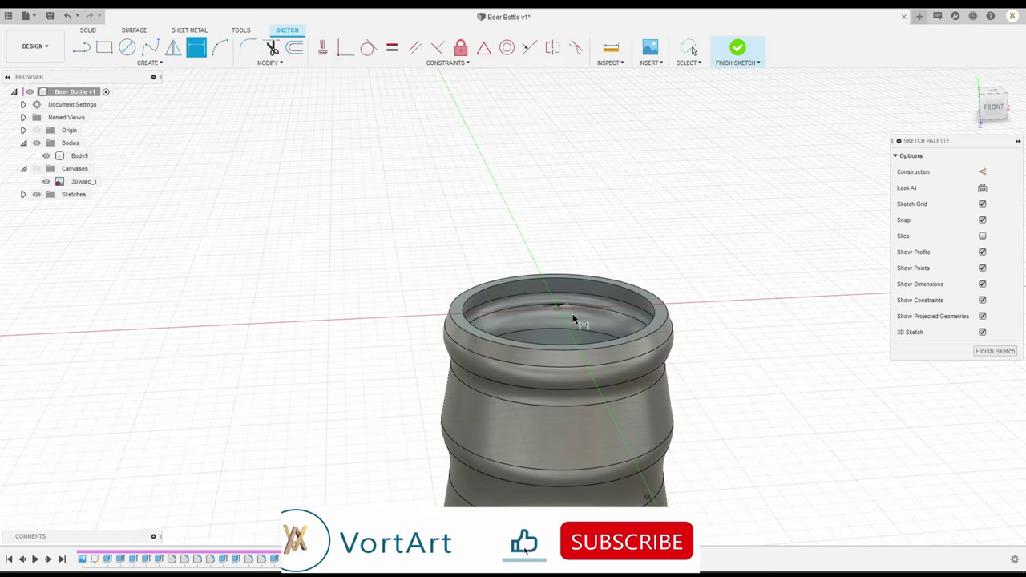
key(s)
click(592, 356)
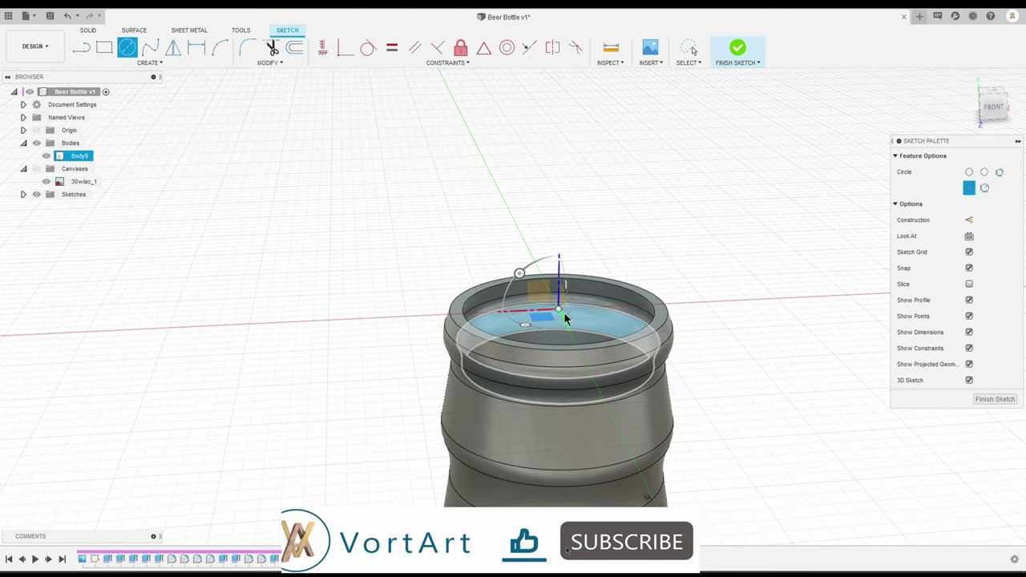
click(559, 312)
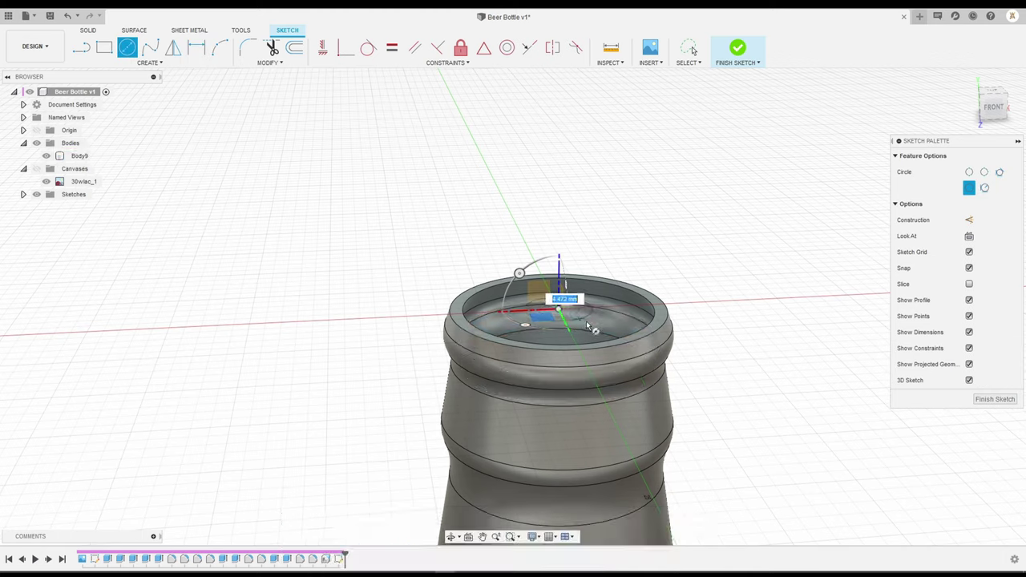
click(641, 328)
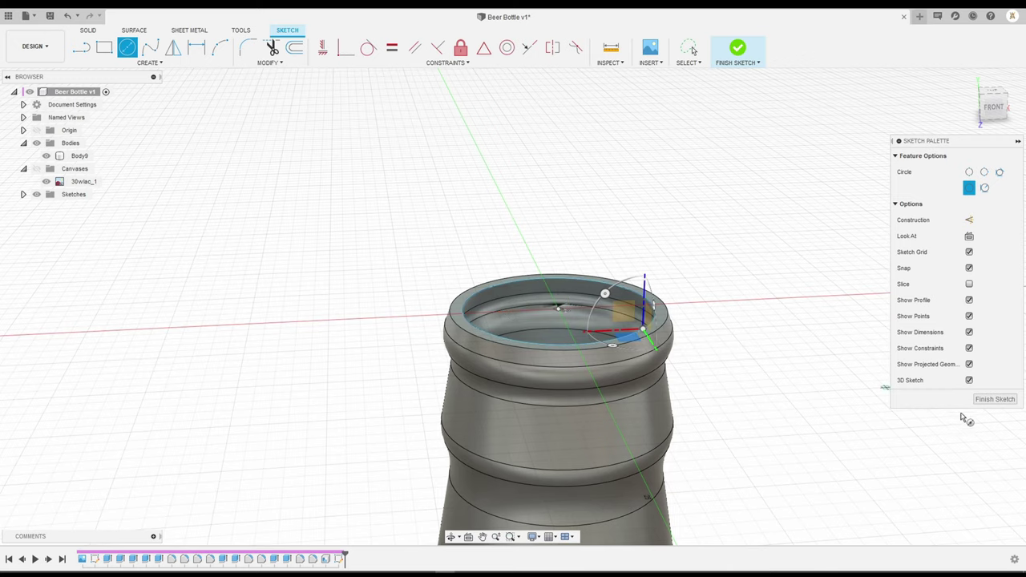
Finish the rim sketch and start extruding its circle profile from a front view.
click(1006, 401)
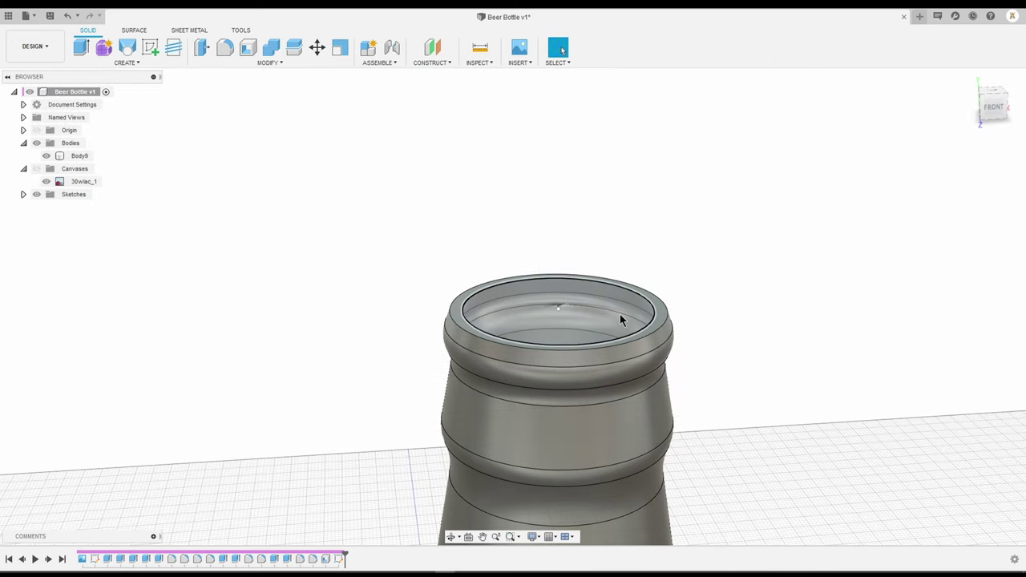
click(620, 316)
key(e)
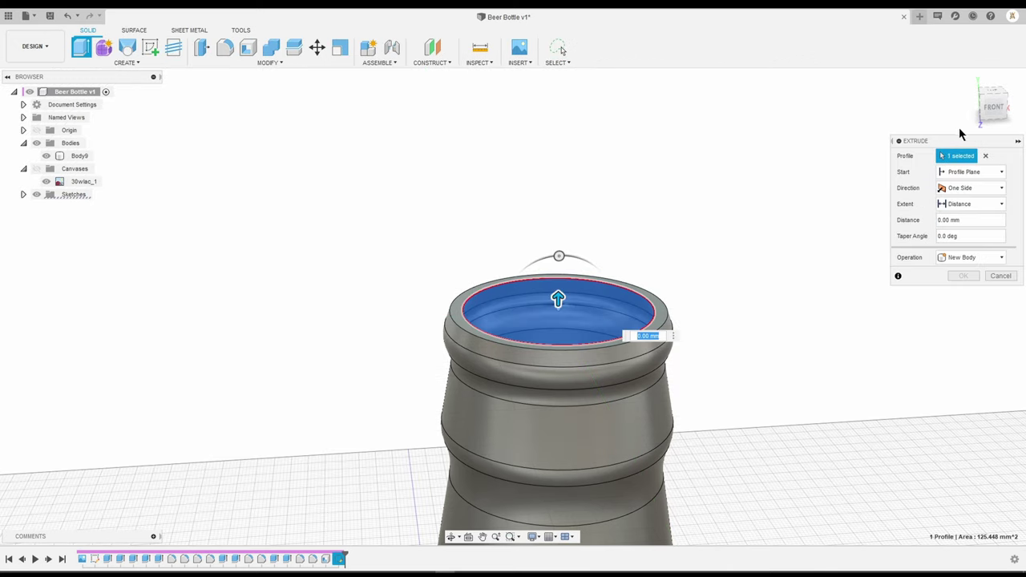
click(994, 109)
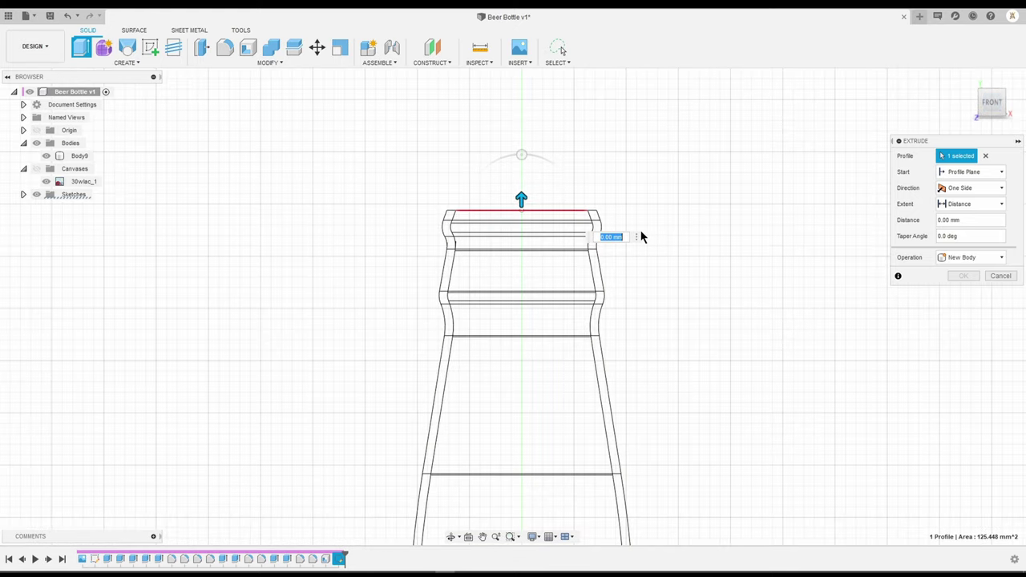
scroll(570, 222, up, 3)
scroll(513, 227, up, 2)
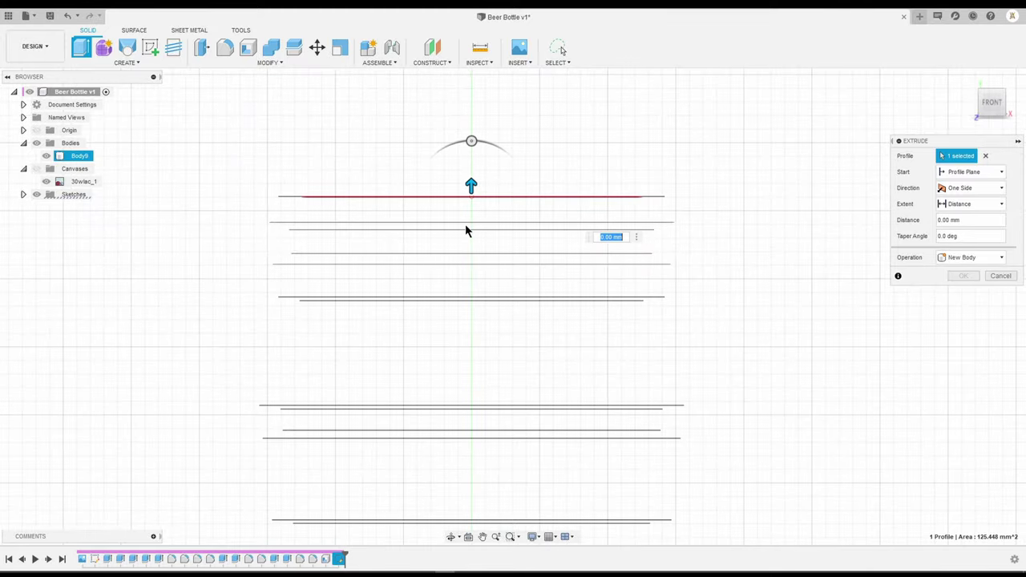
Extrude two-sided, 3 mm above the rim and 5 mm into the neck, as a new body.
click(959, 190)
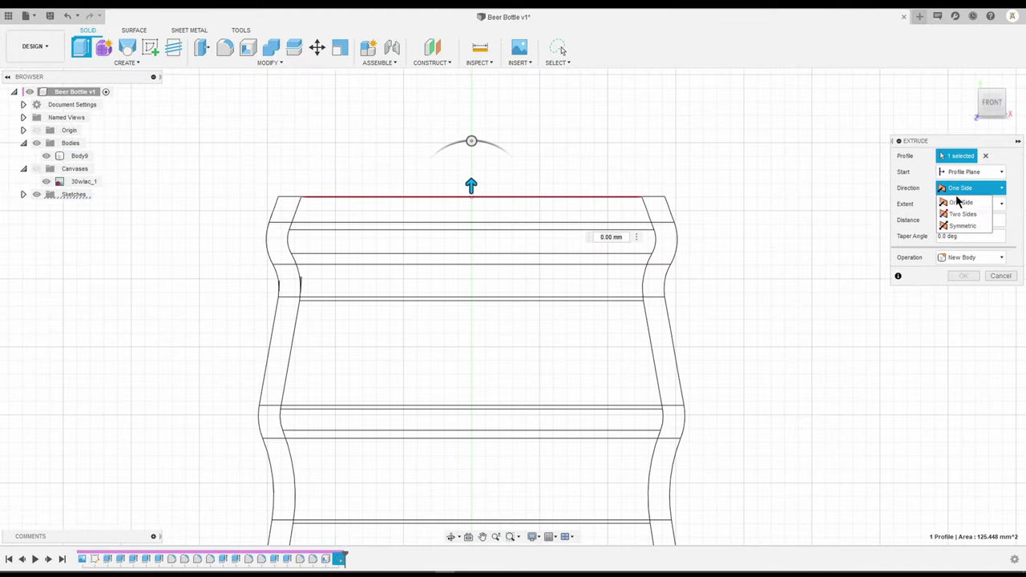
click(962, 214)
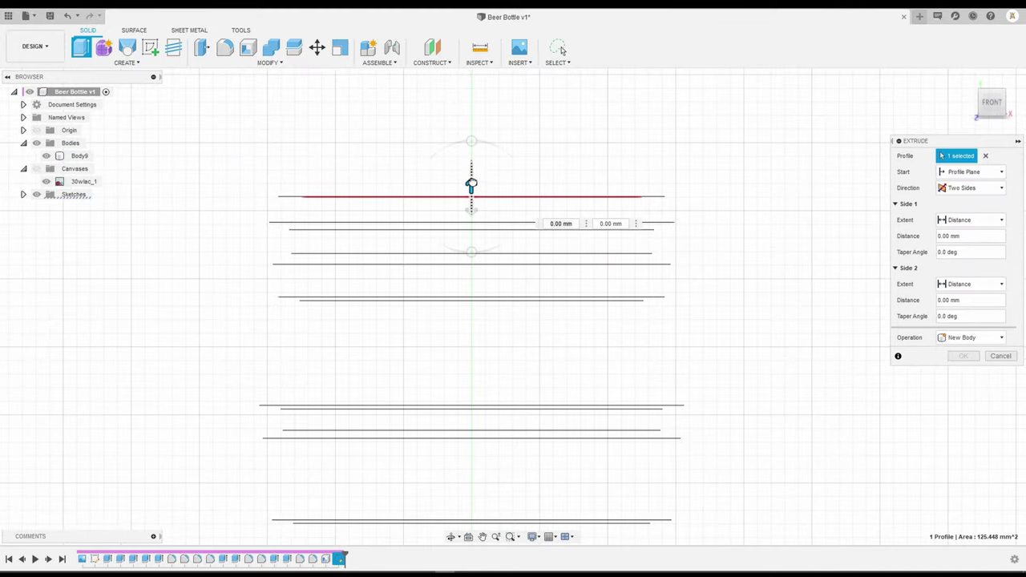
drag(471, 184, 473, 129)
drag(471, 205, 477, 329)
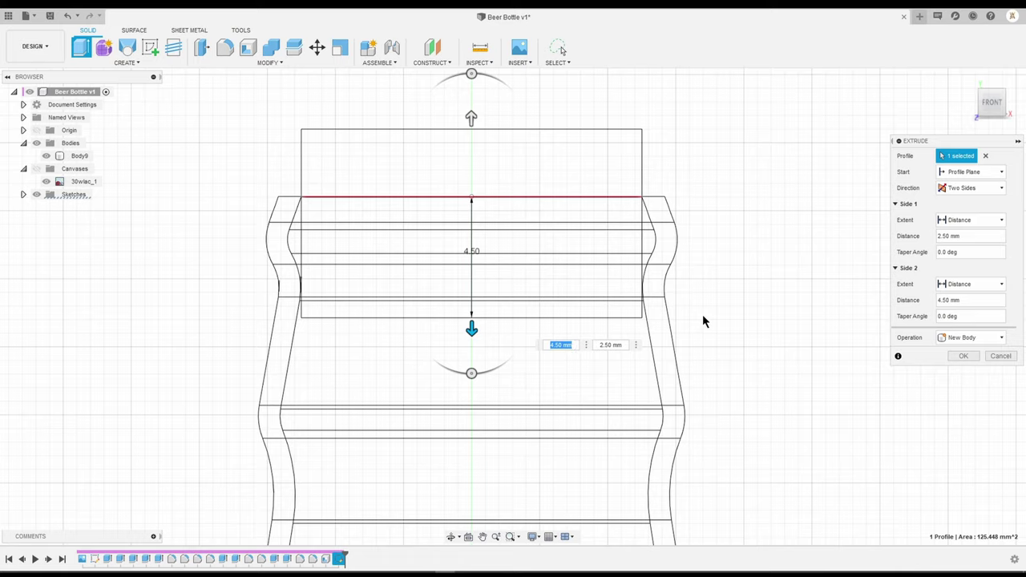
drag(471, 118, 470, 104)
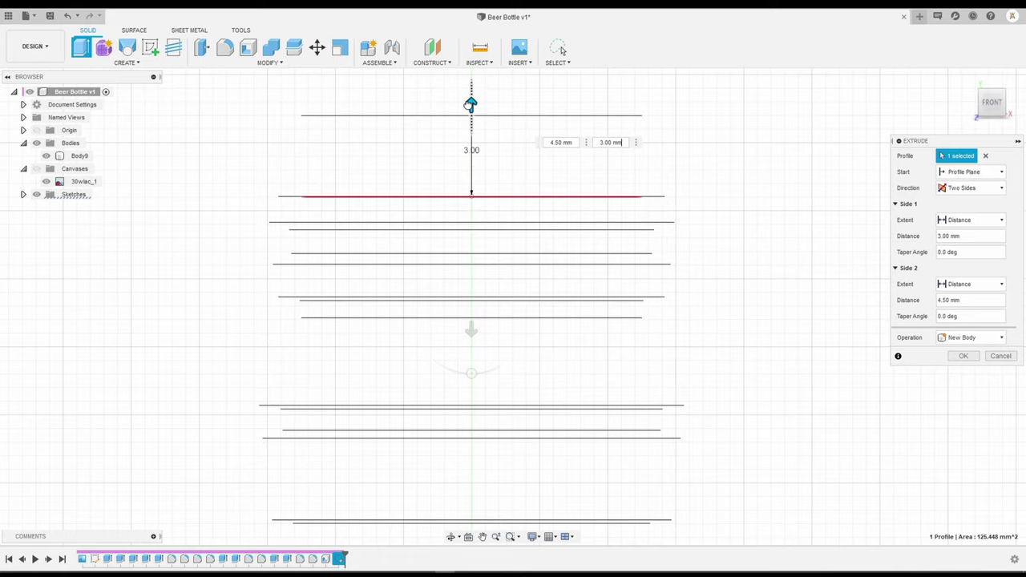
drag(470, 325, 472, 342)
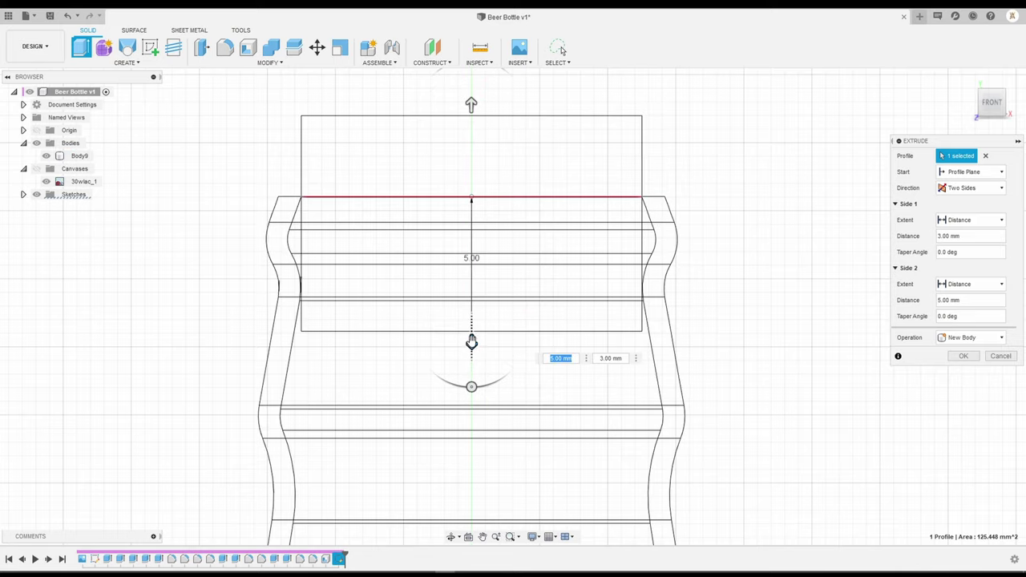
scroll(665, 309, up, 2)
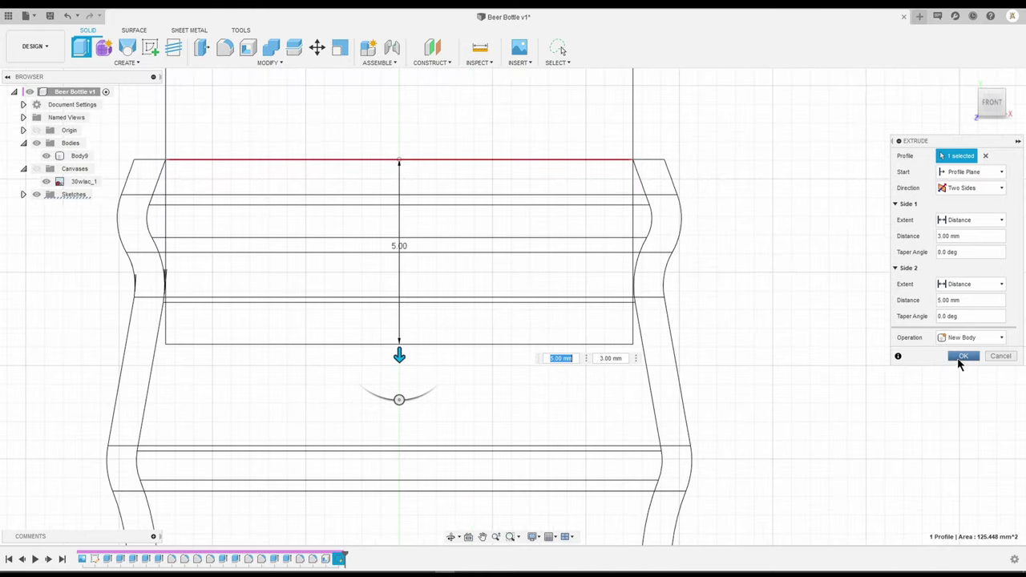
click(962, 358)
scroll(783, 343, down, 3)
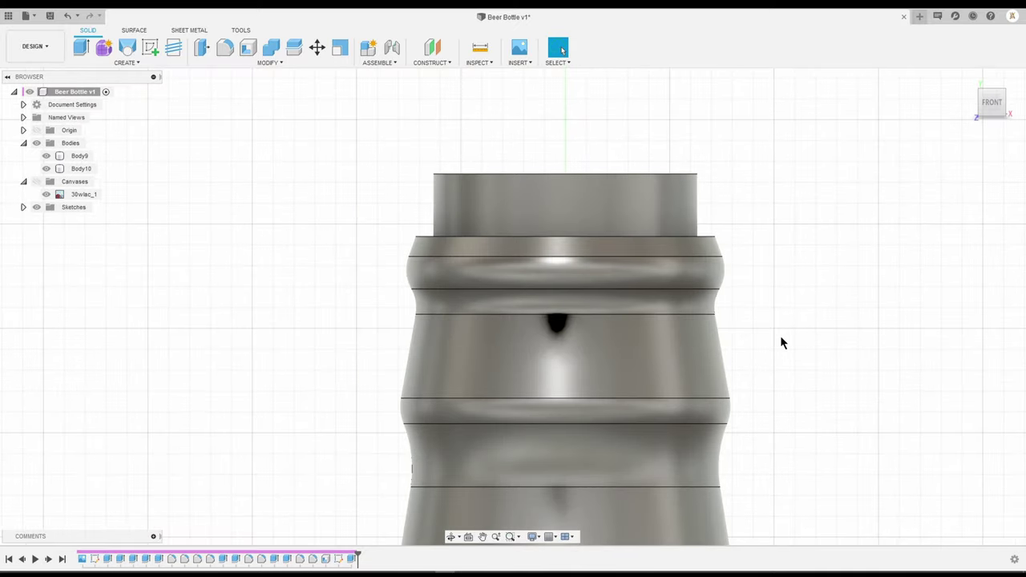
Orbit to look down and start a sketch on the bottle's flat top face.
scroll(782, 343, down, 2)
shift+middle_drag(783, 343, 640, 375)
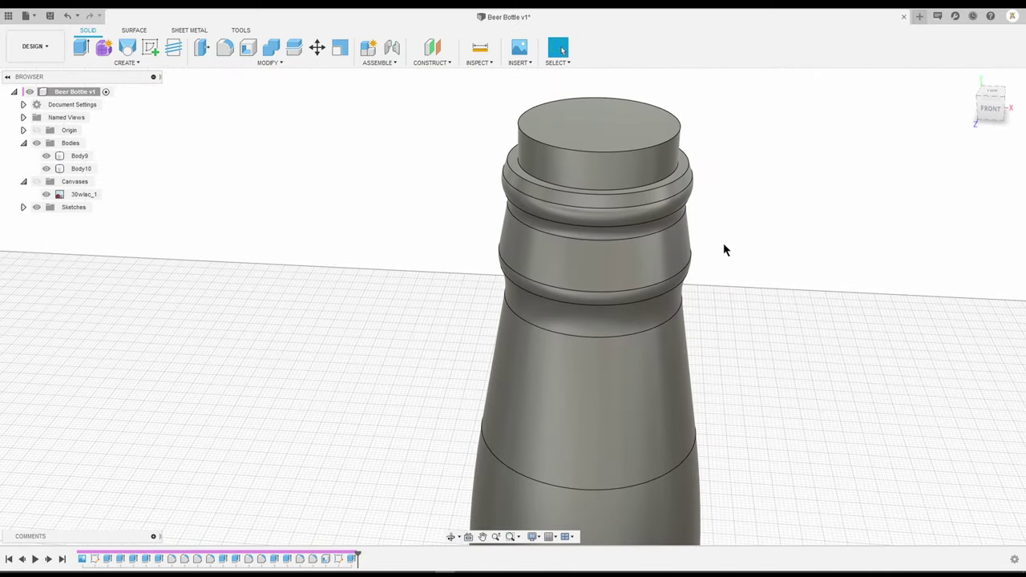
scroll(582, 327, up, 3)
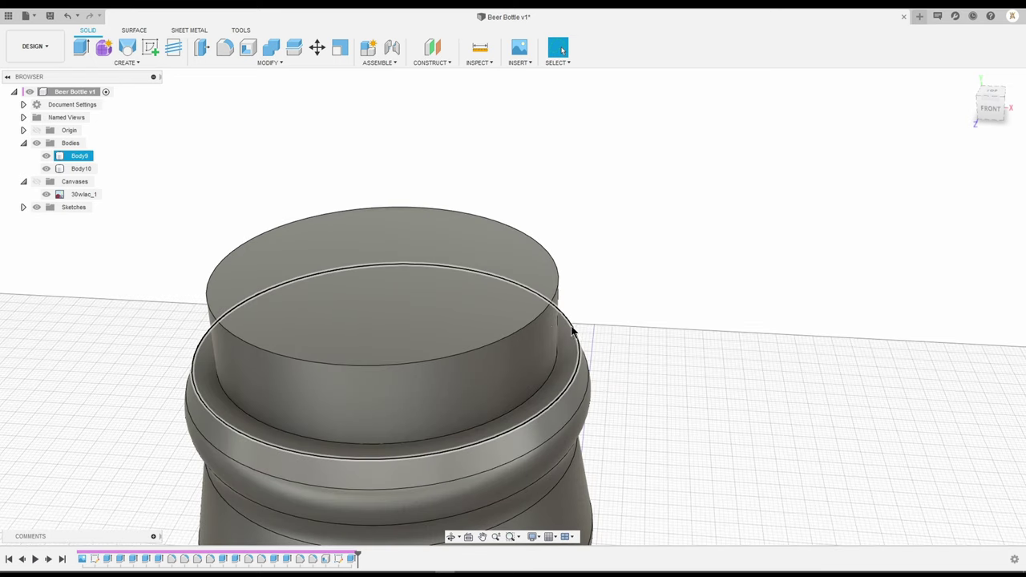
click(425, 291)
click(150, 50)
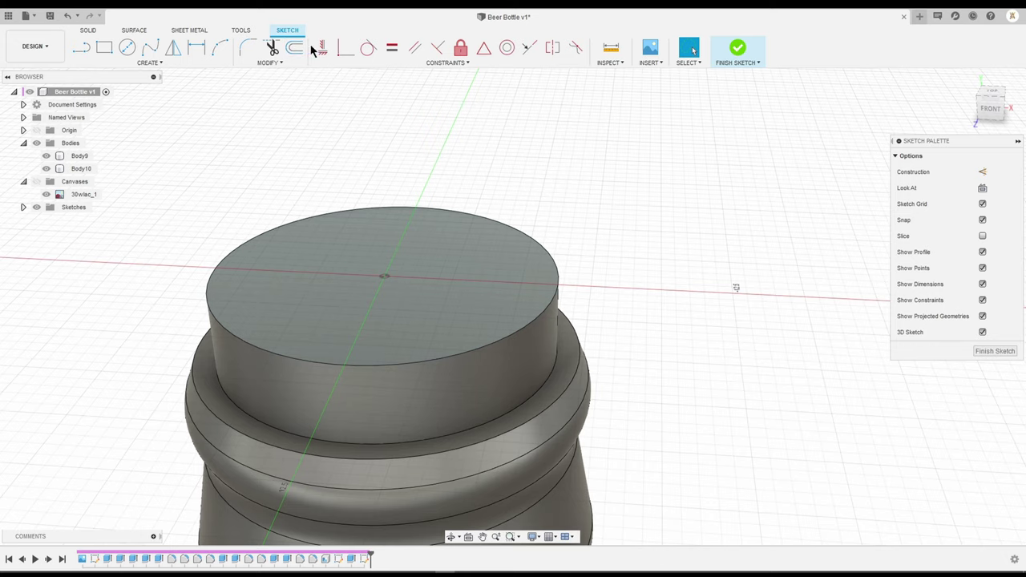
Offset the top face's outer circle about 1.94 mm inward and finish the sketch.
click(297, 48)
click(554, 265)
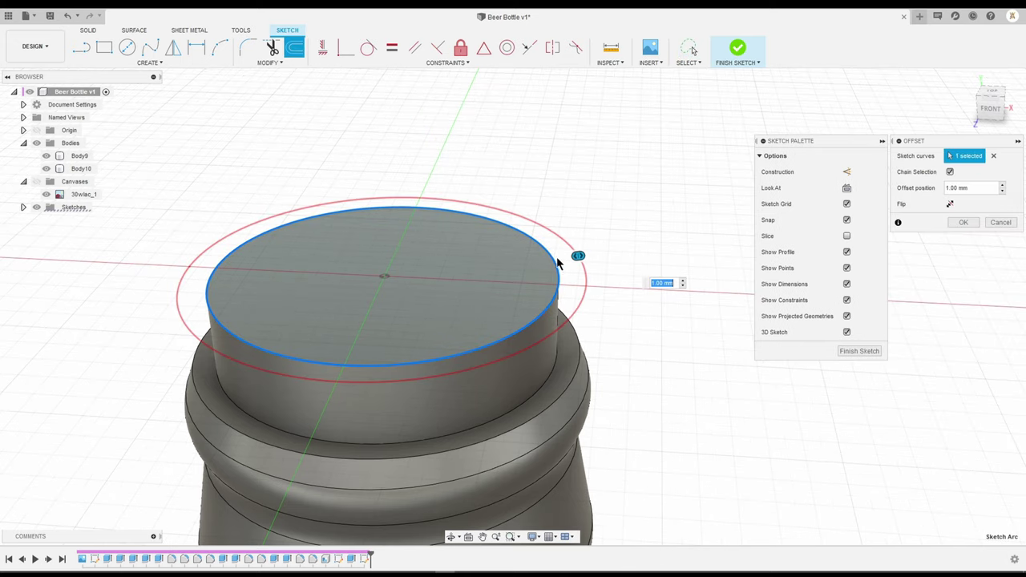
drag(579, 257, 502, 264)
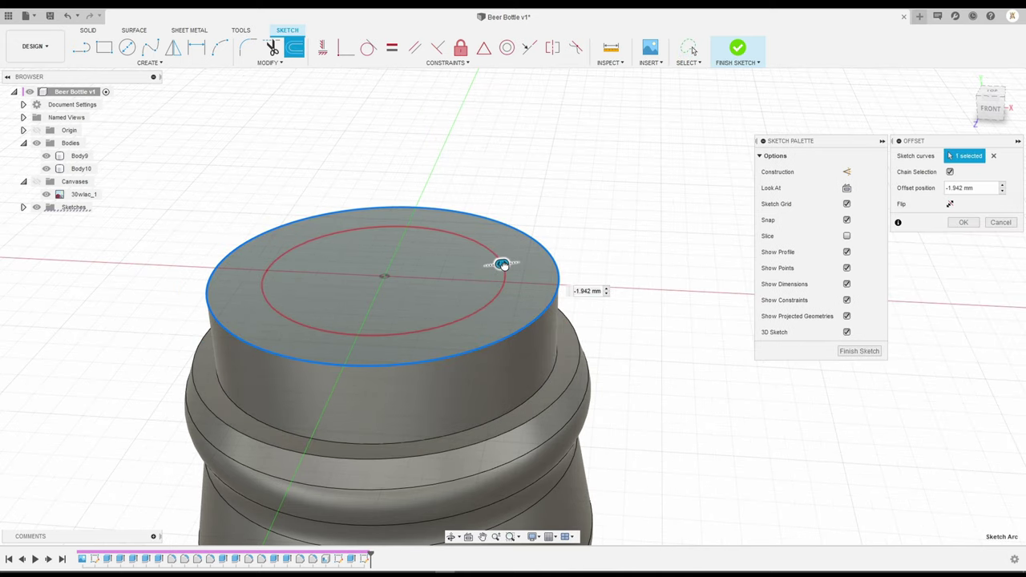
click(860, 352)
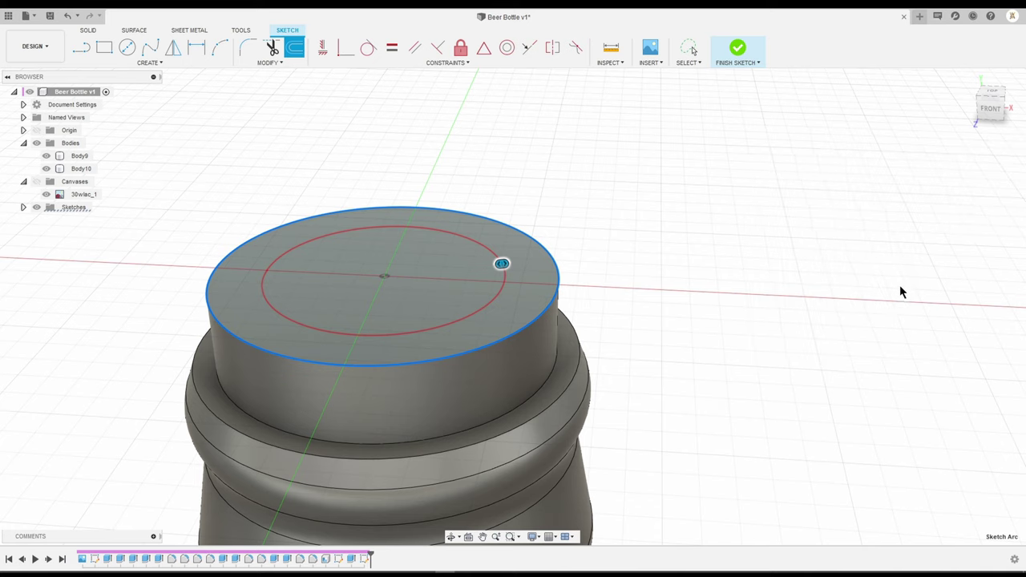
key(e)
click(406, 296)
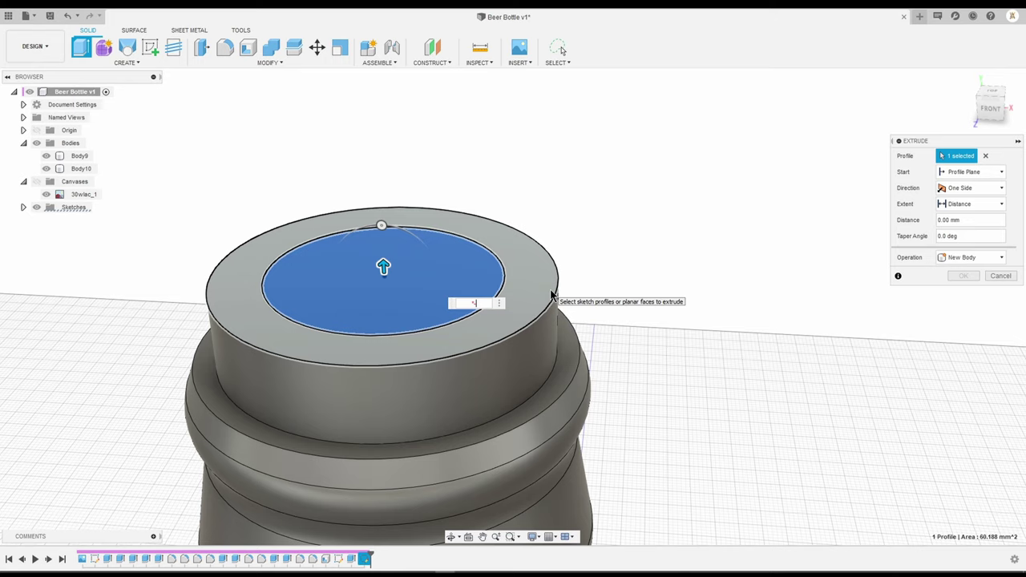
Extrude the inner circle 5 mm up with a 10° taper, joined to the bottle.
drag(383, 267, 384, 94)
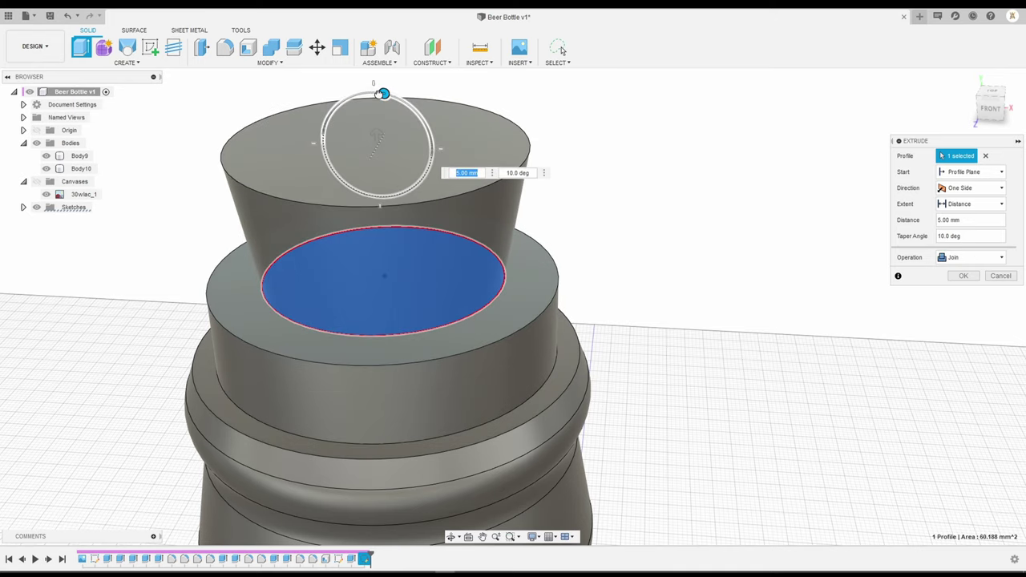
click(963, 277)
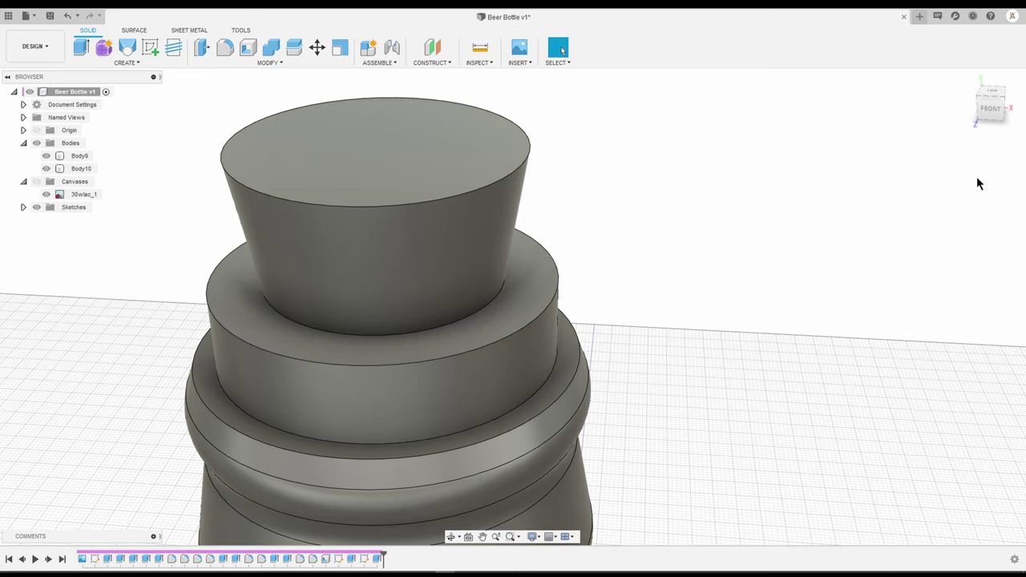
click(991, 108)
Fillet the edge where the stopper meets the neck at 0.5 mm.
click(598, 220)
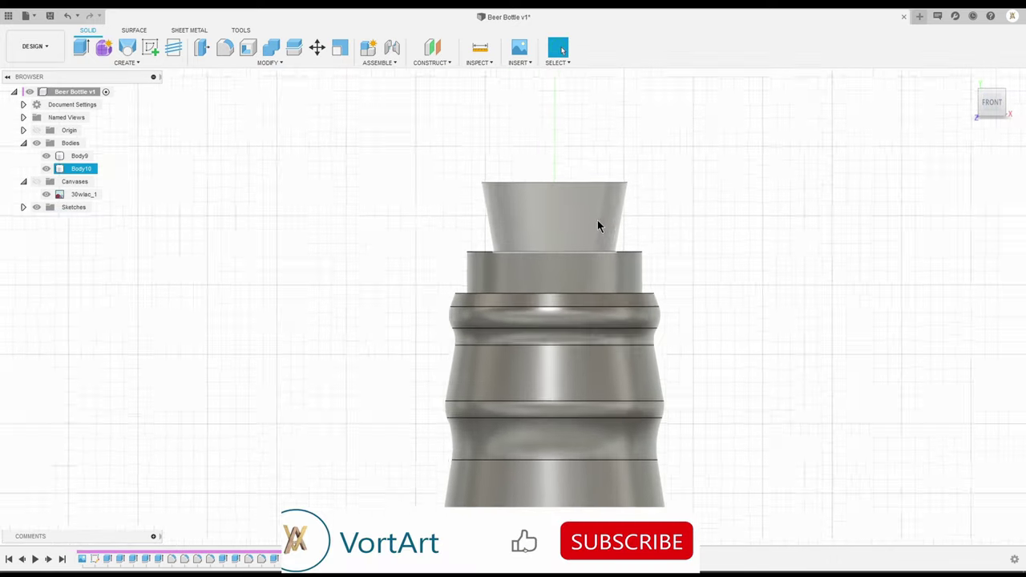
scroll(598, 220, up, 3)
scroll(592, 217, up, 4)
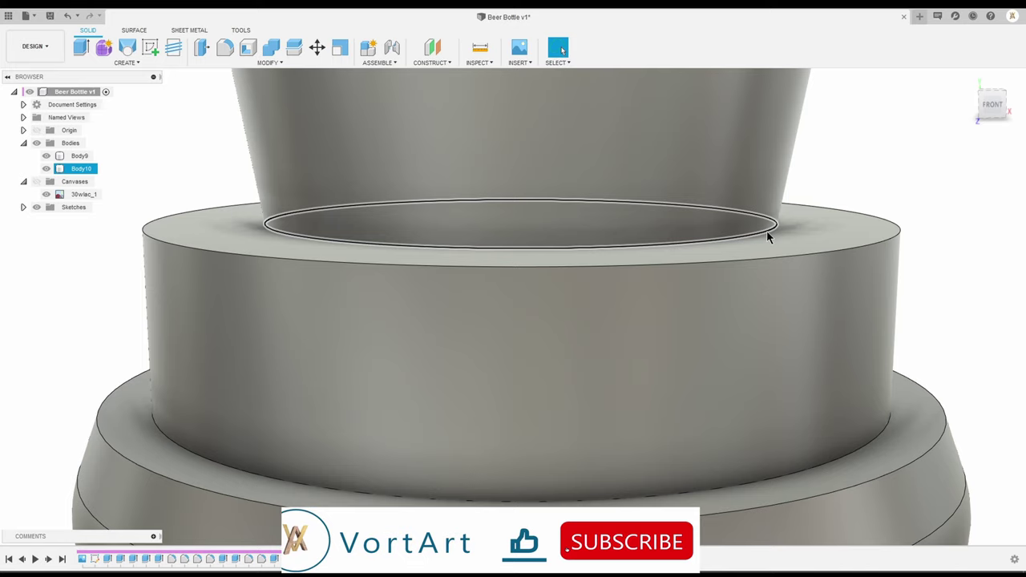
click(770, 232)
key(f)
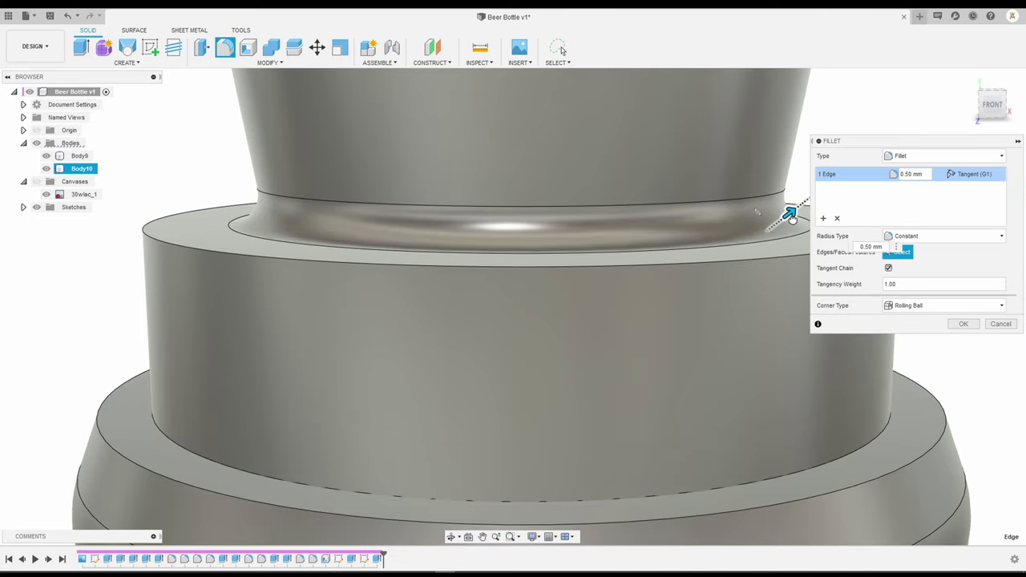
click(959, 327)
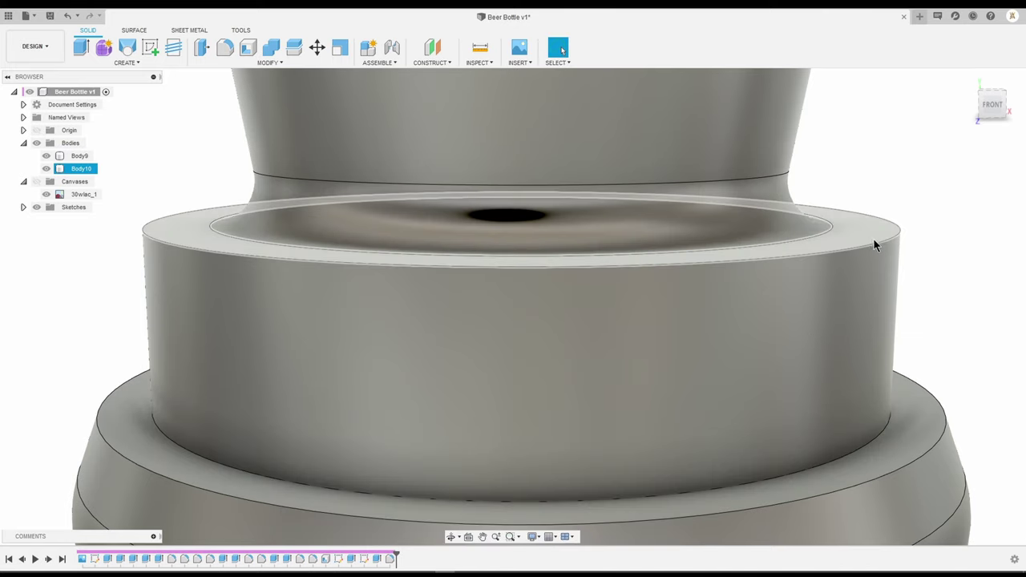
Round the collar's top rim with a 1.50 mm fillet.
click(873, 238)
key(f)
click(802, 241)
scroll(548, 318, down, 3)
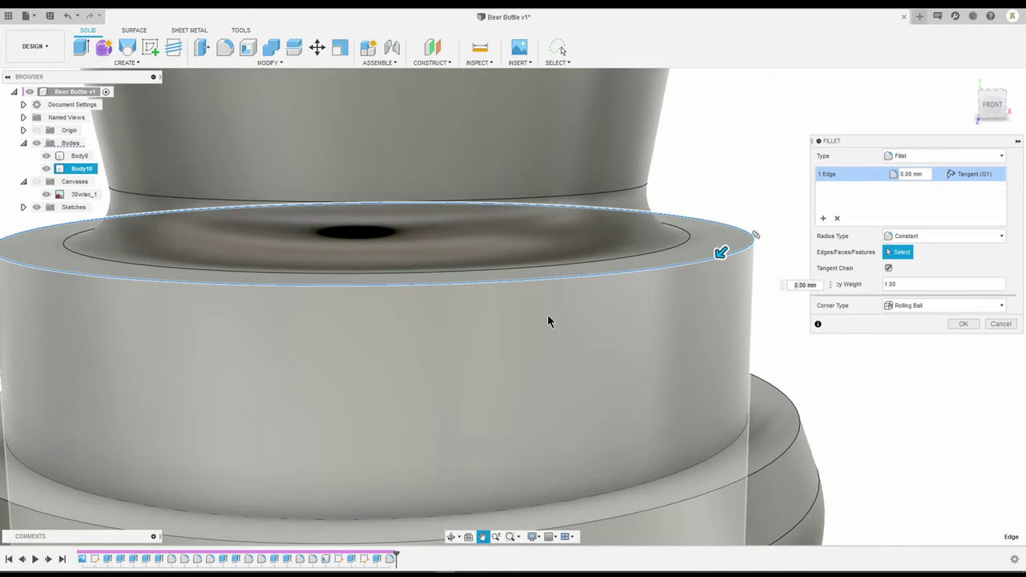
scroll(689, 265, down, 2)
drag(641, 278, 631, 291)
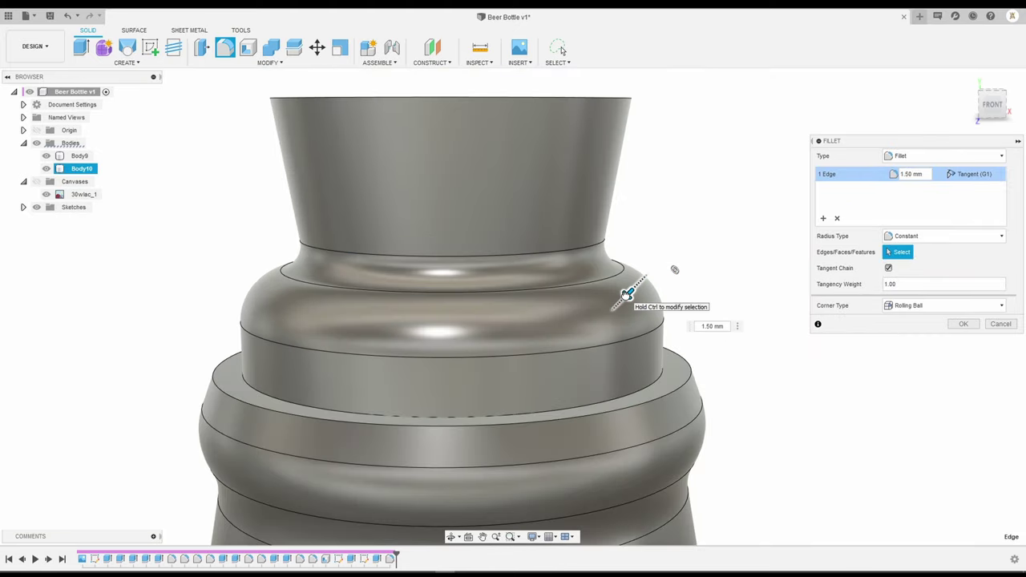
click(963, 324)
Round the stopper's top rim edge with a 1.50 mm fillet.
key(f)
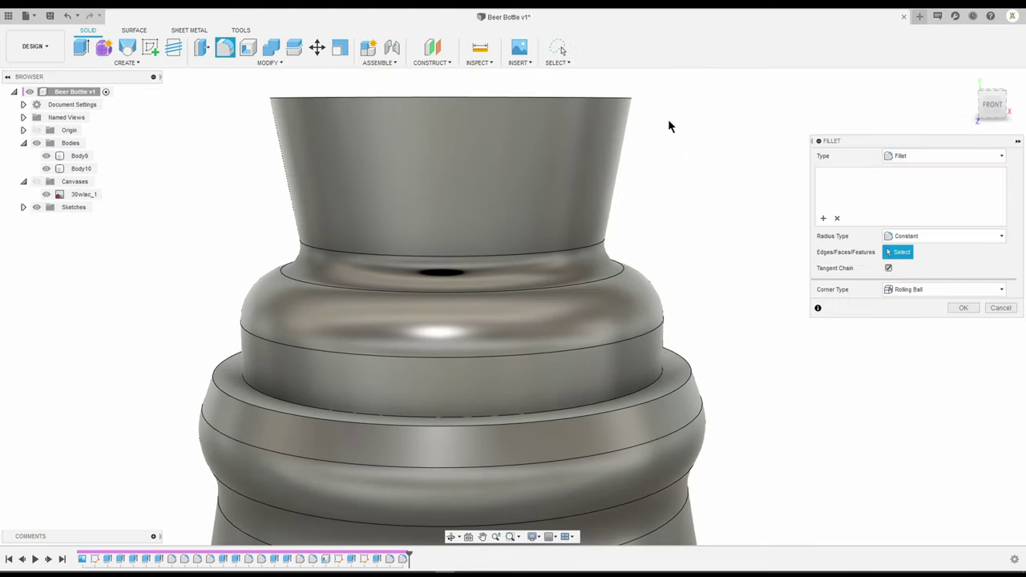
click(630, 97)
drag(636, 95, 615, 109)
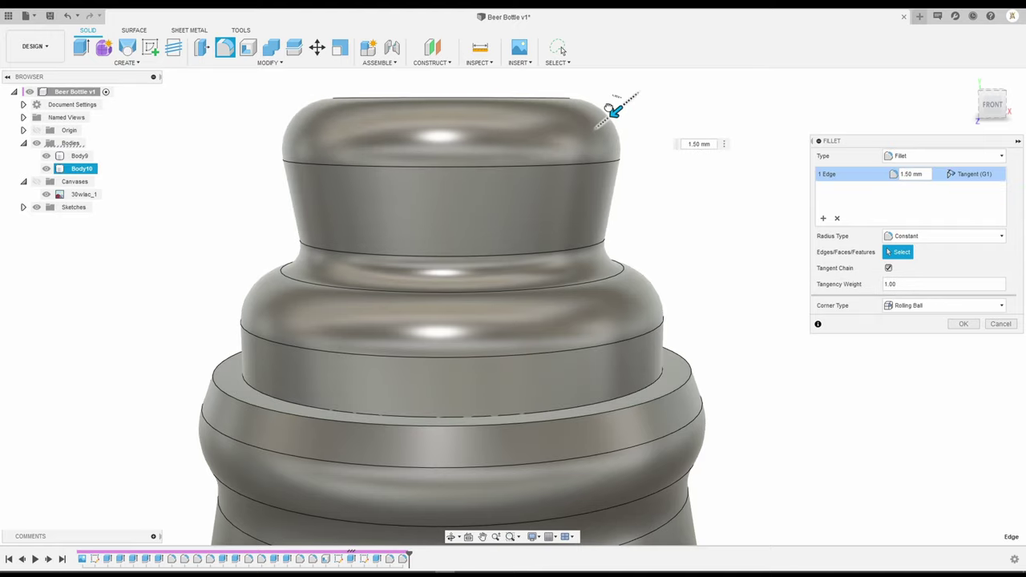
click(963, 324)
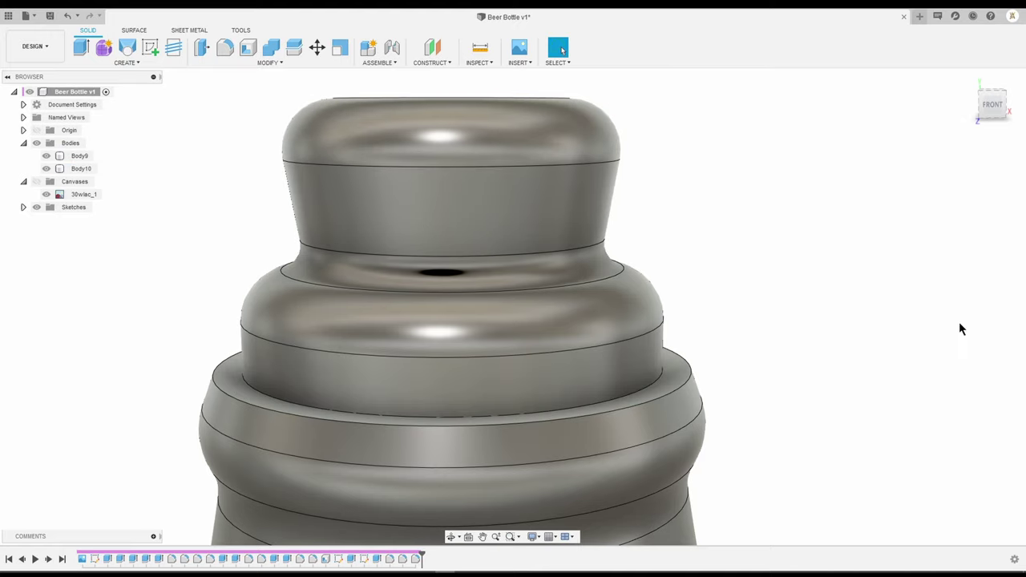
scroll(932, 403, down, 5)
scroll(931, 403, down, 3)
Orbit and zoom onto the bottle neck and select the stopper's rounded top.
scroll(746, 425, down, 2)
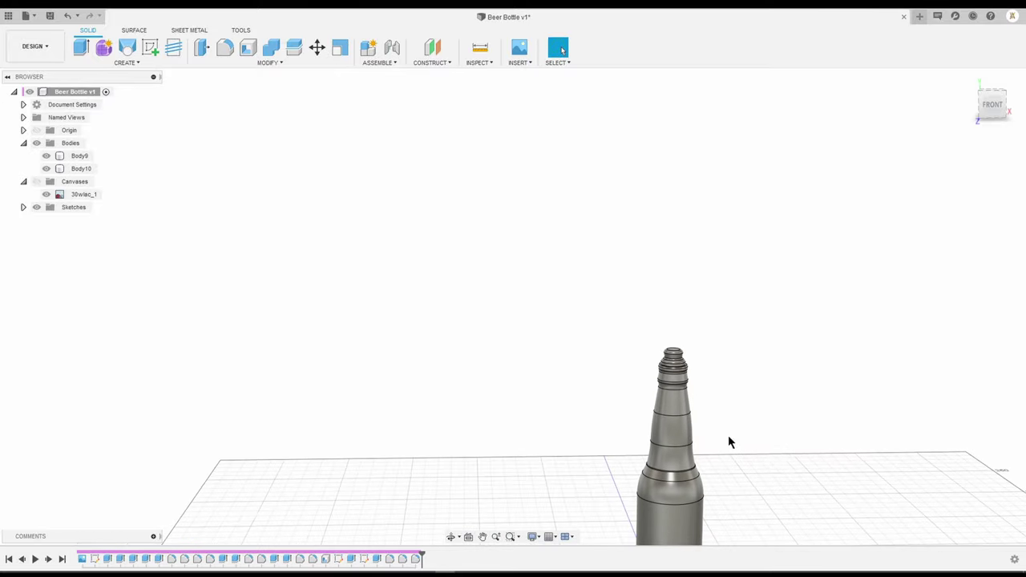
scroll(728, 434, down, 2)
mouse_move(566, 321)
shift+middle_down()
mouse_move(609, 366)
mouse_move(650, 358)
mouse_move(614, 362)
shift+middle_up()
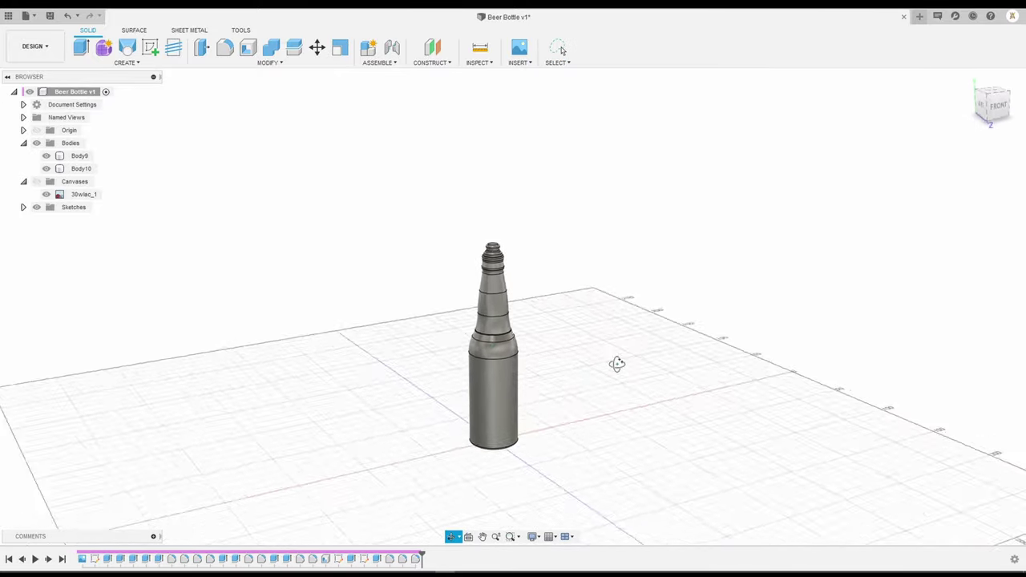
scroll(508, 259, up, 3)
scroll(504, 259, up, 2)
scroll(508, 256, up, 2)
drag(508, 256, 617, 339)
key(Escape)
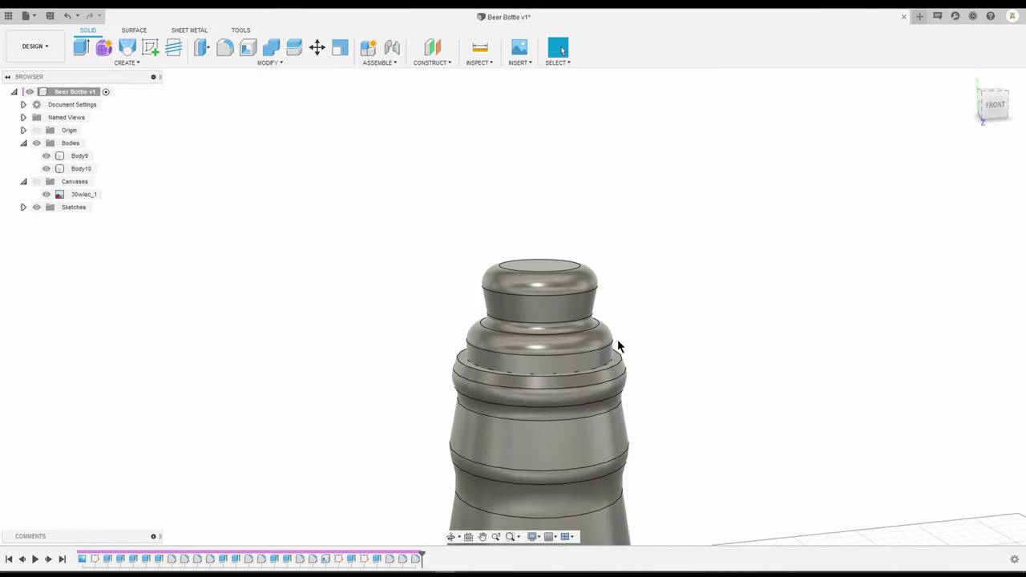
scroll(586, 293, up, 3)
click(535, 216)
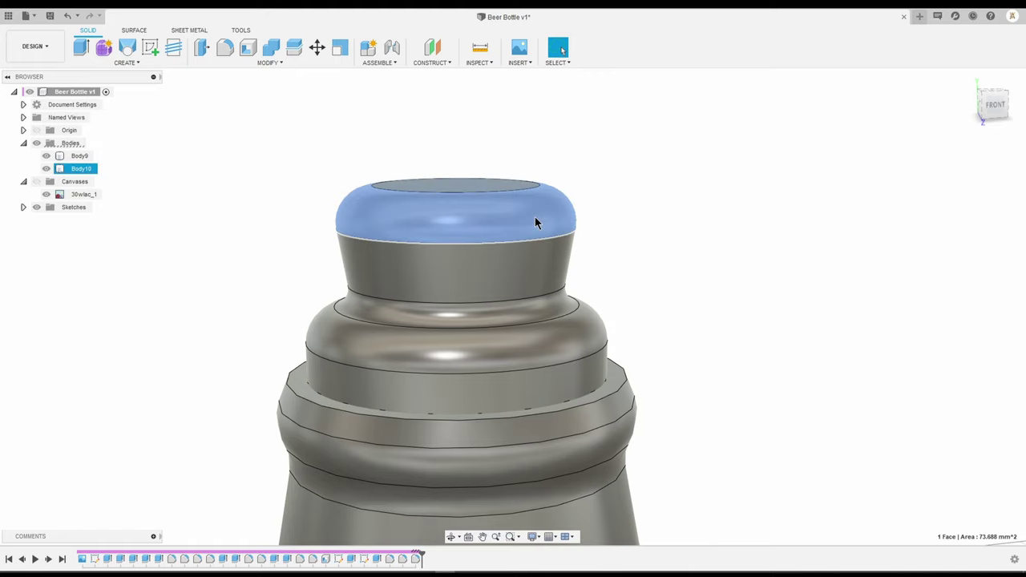
Edit the last timeline fillet, reducing its radius to 0.50 mm.
right_click(416, 559)
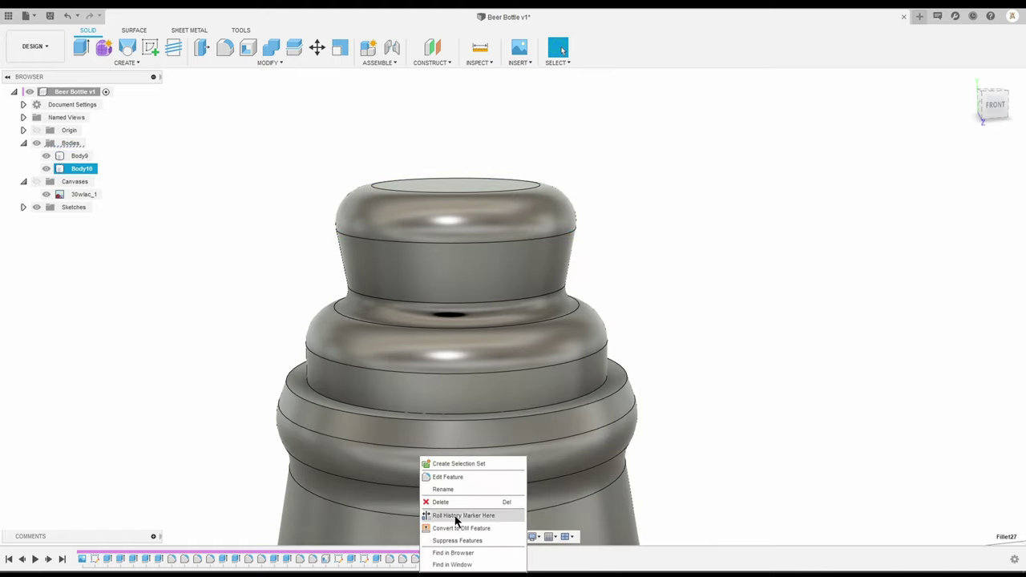
click(465, 476)
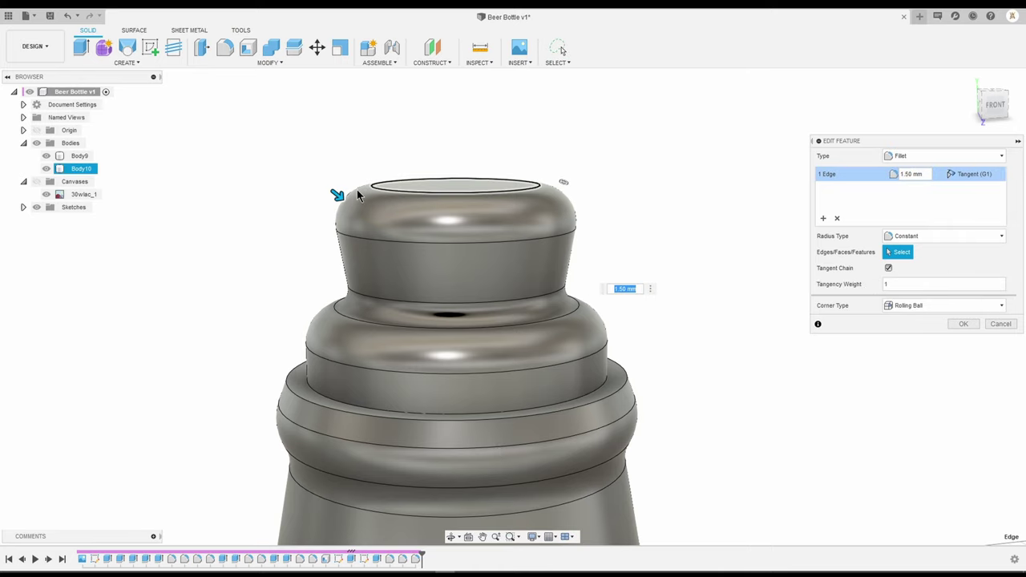
drag(337, 195, 315, 175)
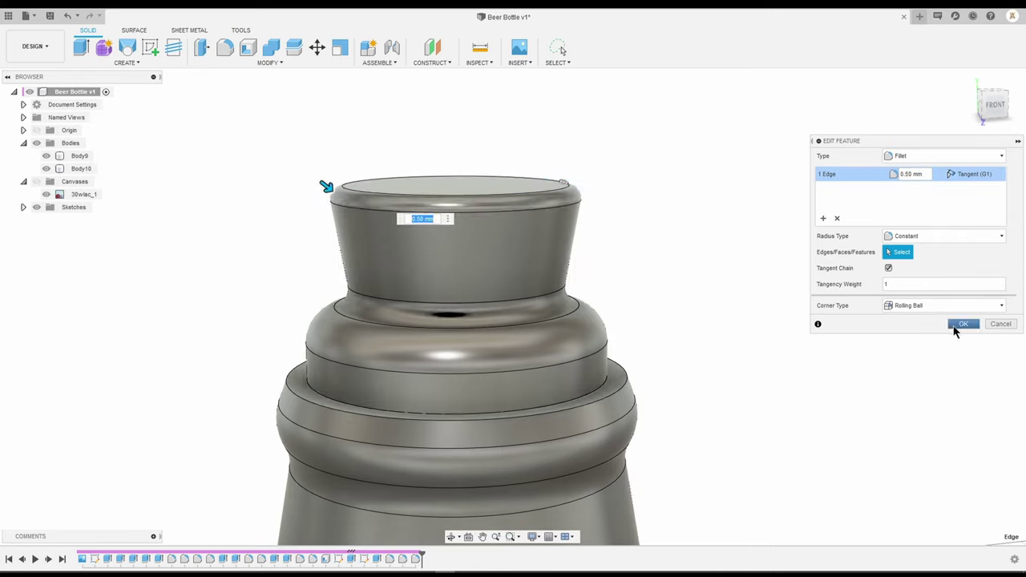
click(959, 325)
Centre the bottle, re-show the reference photo canvas and view it from FRONT.
scroll(824, 382, down, 5)
scroll(866, 451, down, 4)
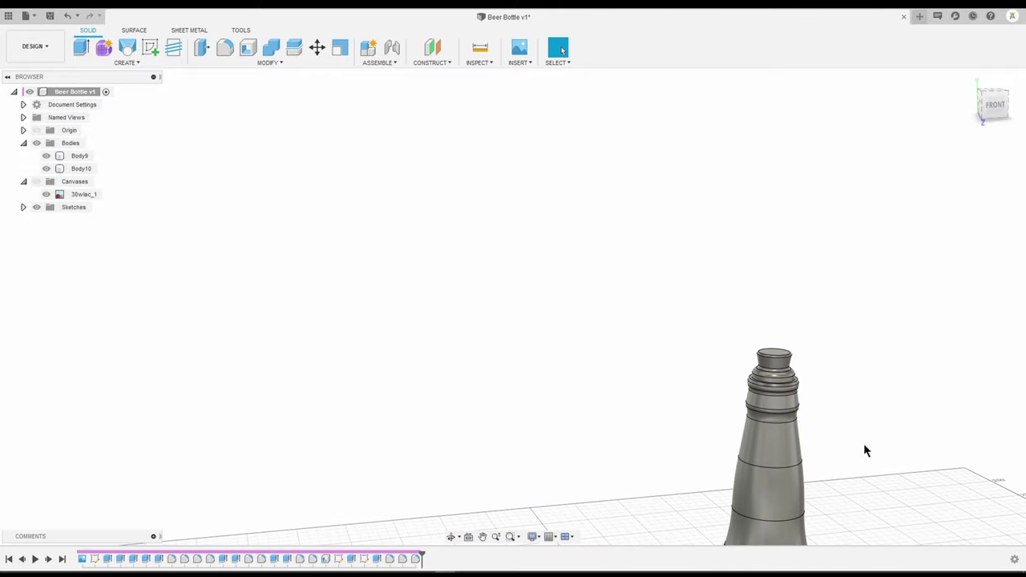
mouse_move(866, 451)
middle_down()
mouse_move(574, 287)
mouse_move(676, 373)
mouse_move(775, 355)
mouse_move(655, 348)
mouse_move(778, 371)
middle_up()
scroll(790, 374, down, 3)
scroll(790, 375, down, 2)
mouse_move(705, 360)
middle_down()
mouse_move(581, 343)
mouse_move(430, 358)
mouse_move(321, 344)
middle_up()
scroll(412, 356, up, 2)
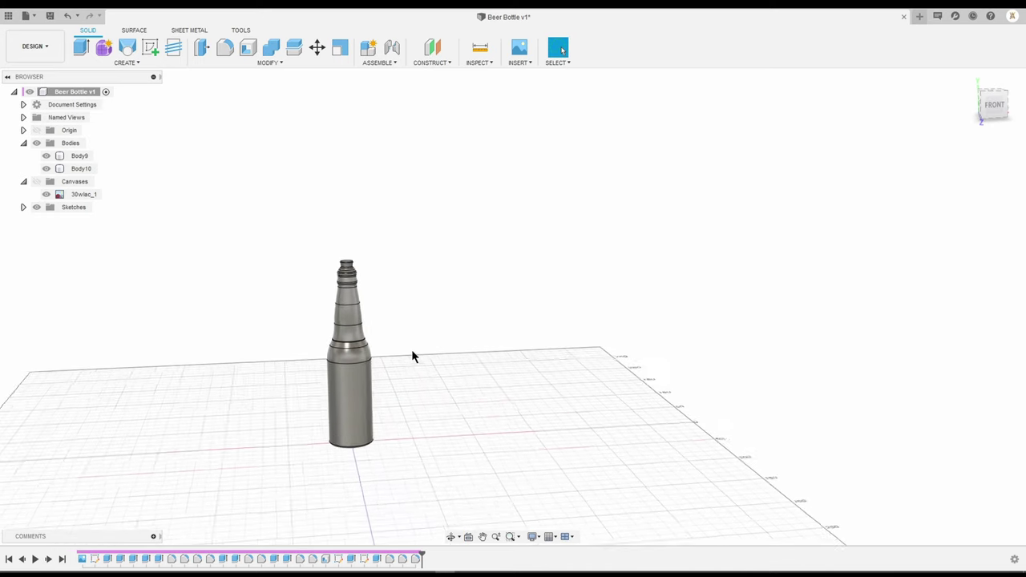
mouse_move(412, 355)
middle_down()
mouse_move(639, 365)
mouse_move(623, 360)
mouse_move(674, 339)
middle_up()
scroll(633, 365, up, 1)
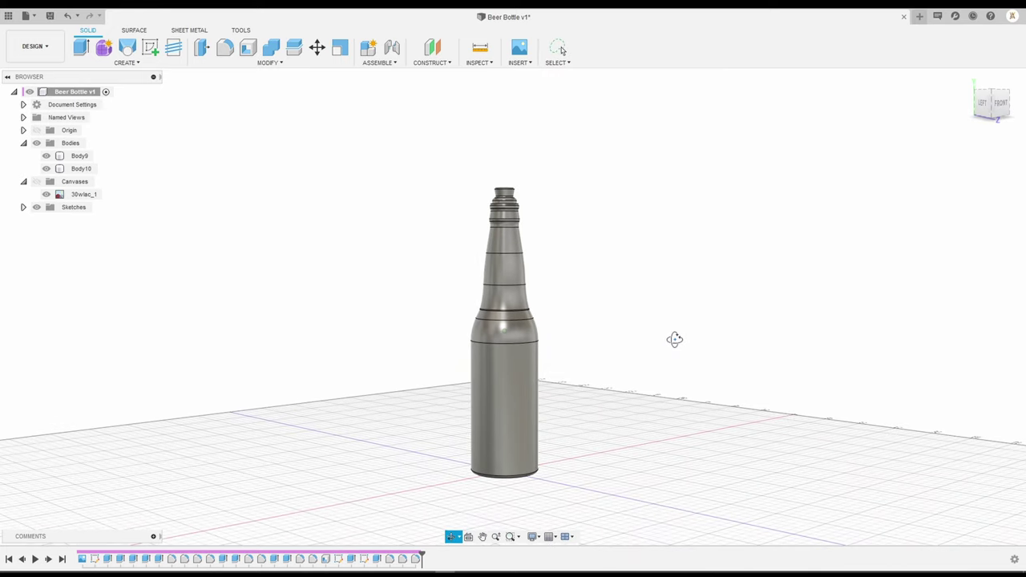
click(36, 182)
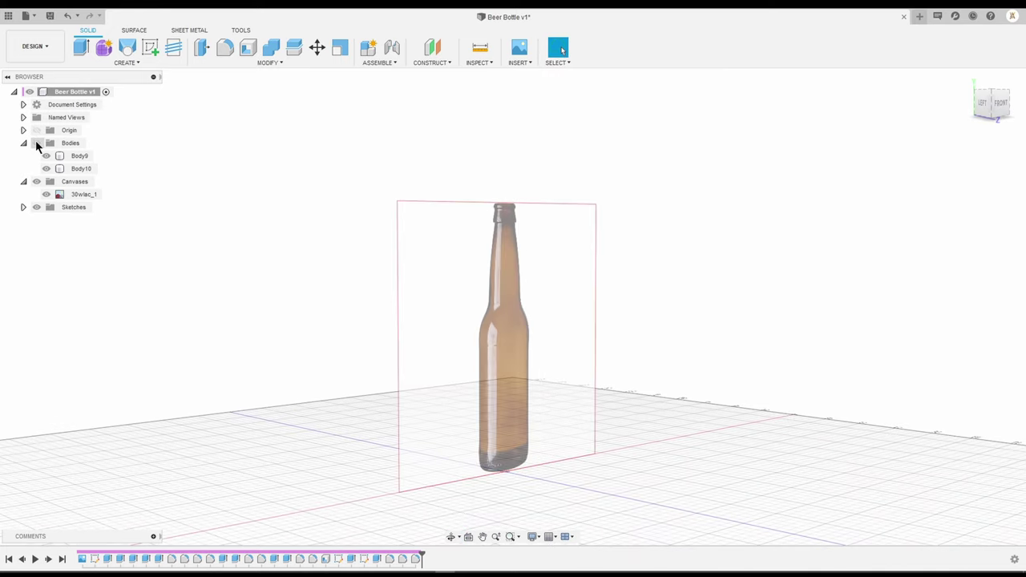
click(1000, 104)
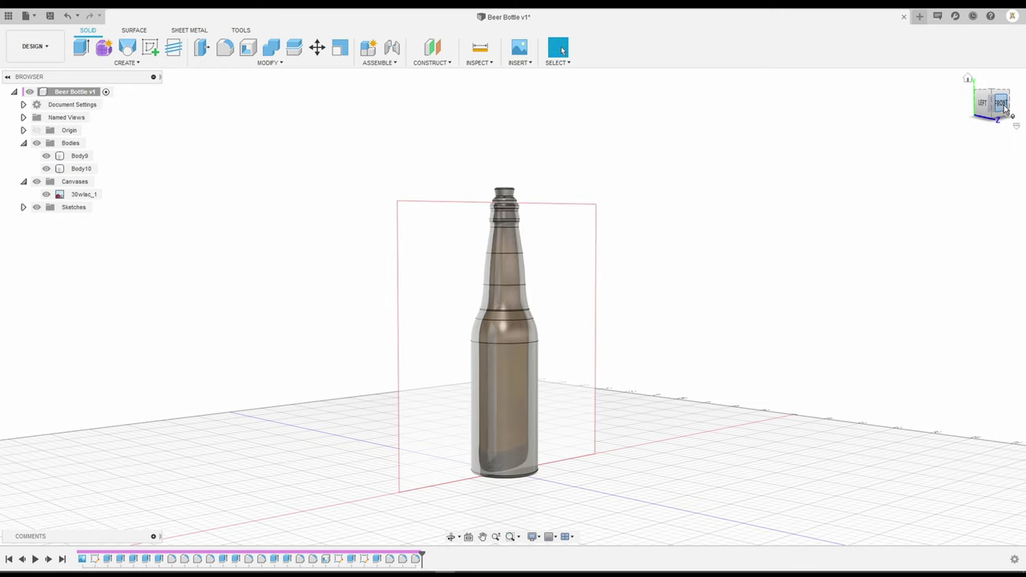